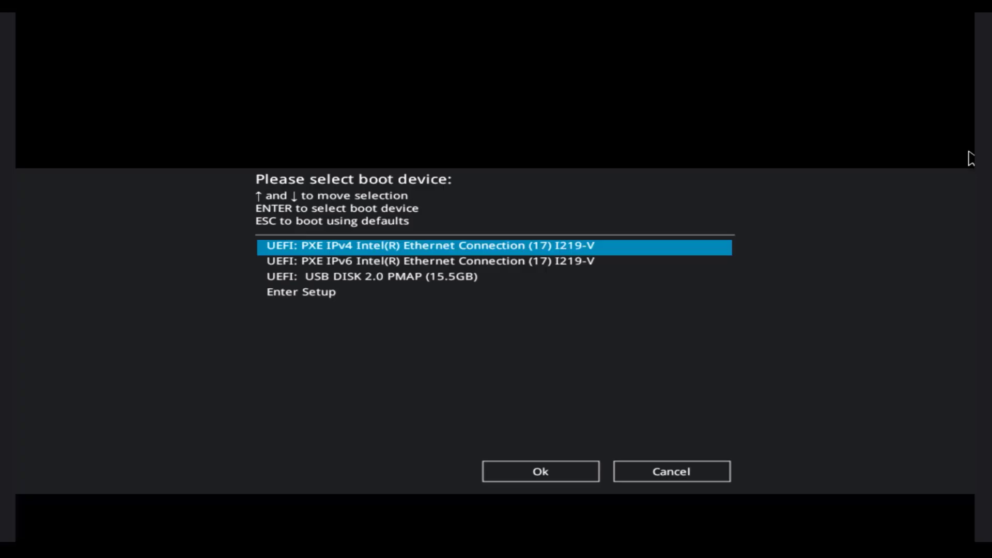
Boot from the UEFI: USB DISK 2.0 PMAP (15.5GB) entry in the boot menu.
key(Down)
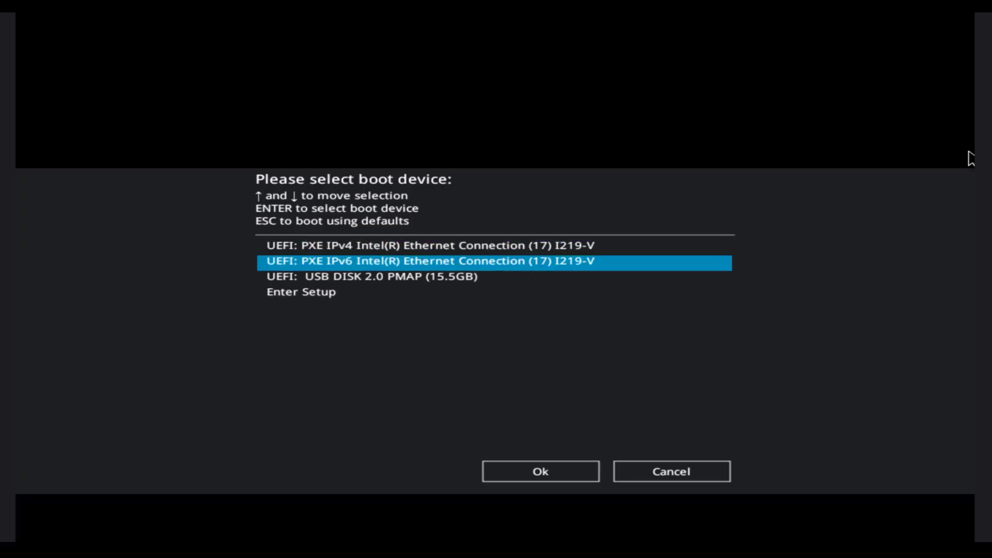
key(Down)
key(Return)
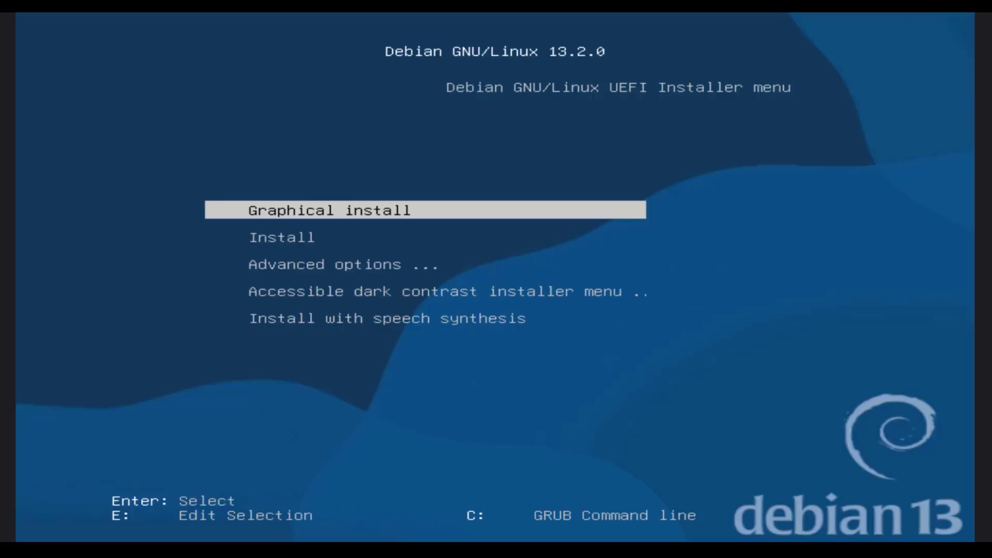
Browse the Advanced options submenu, then return and launch the Graphical install.
key(Down)
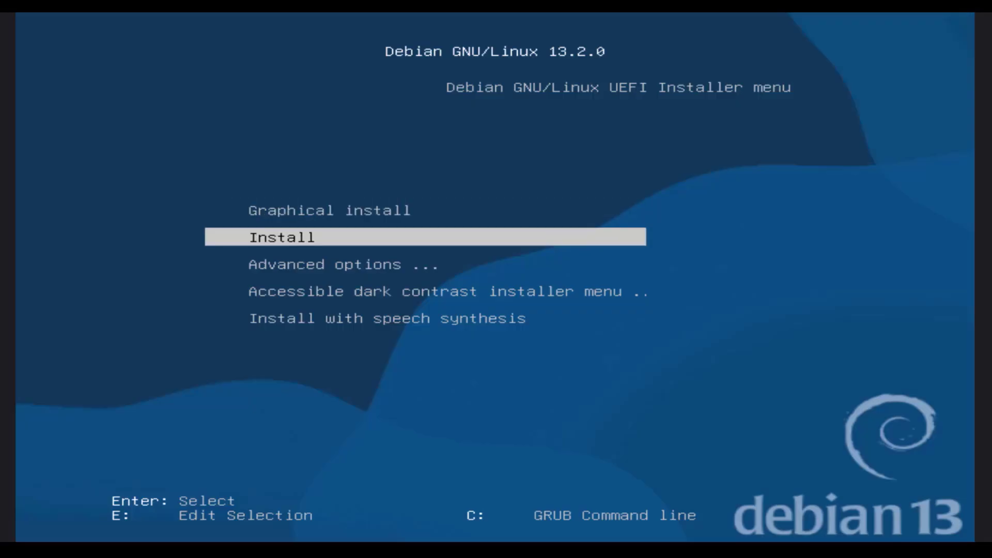
key(Down)
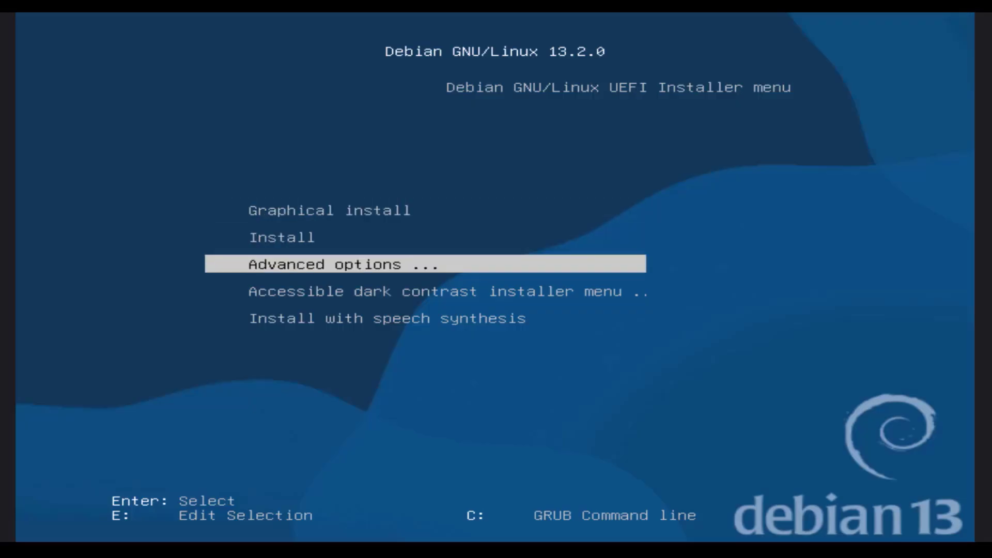
key(Return)
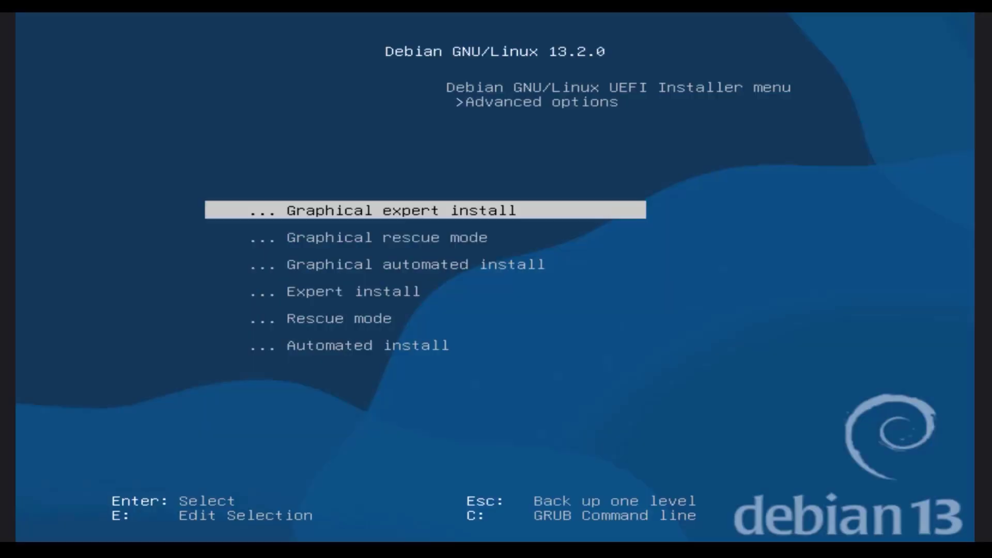
key(Down)
key(Down)
key(Down)
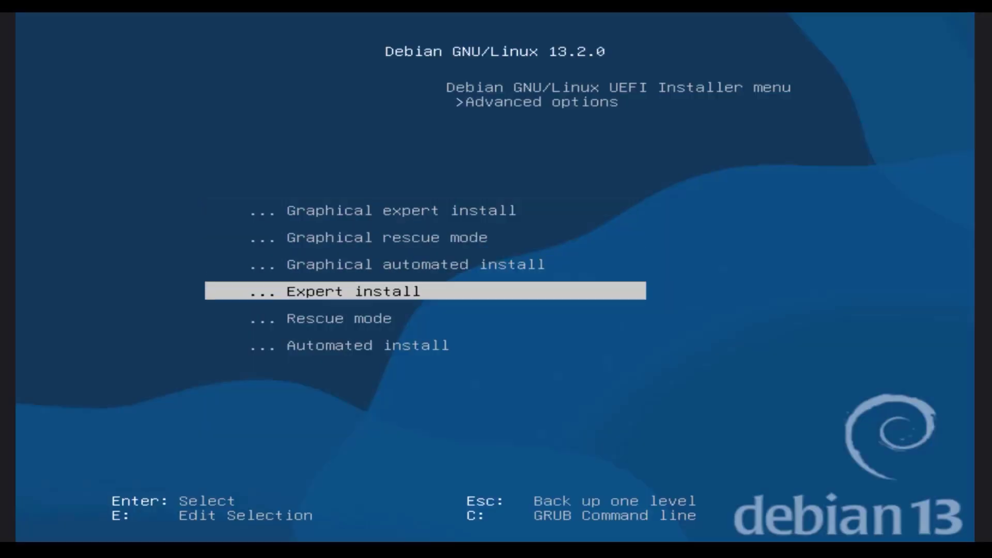
key(Escape)
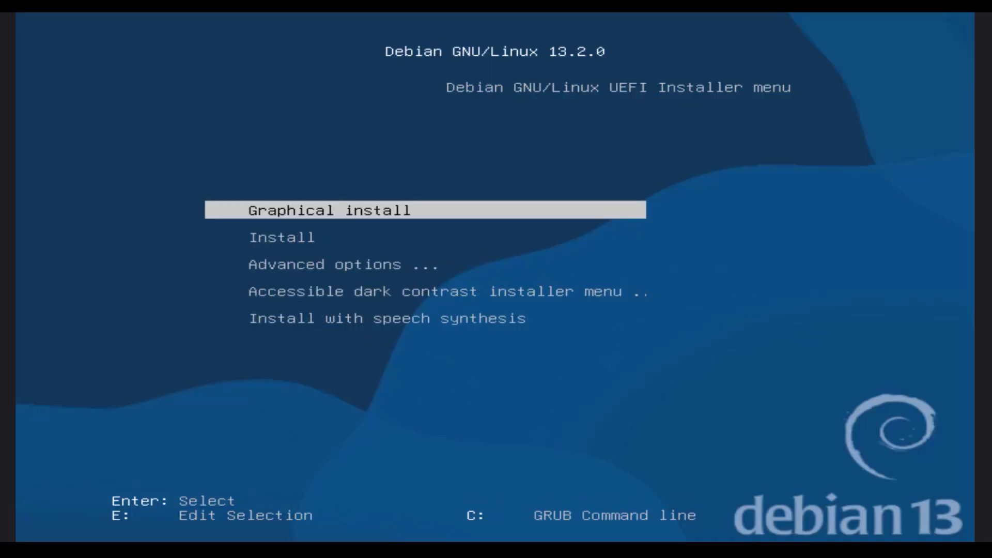
key(Return)
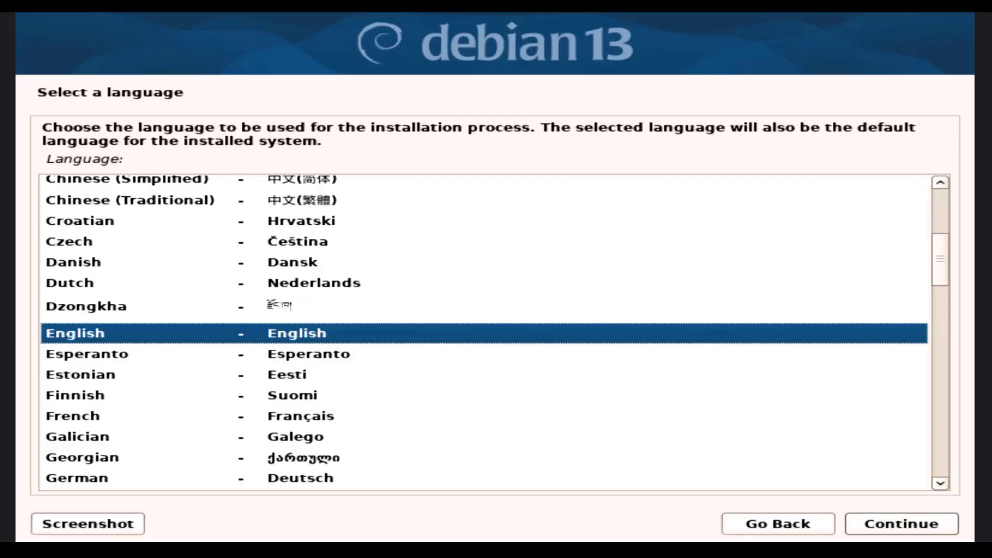
Accept English, United States and the American English keymap.
key(Return)
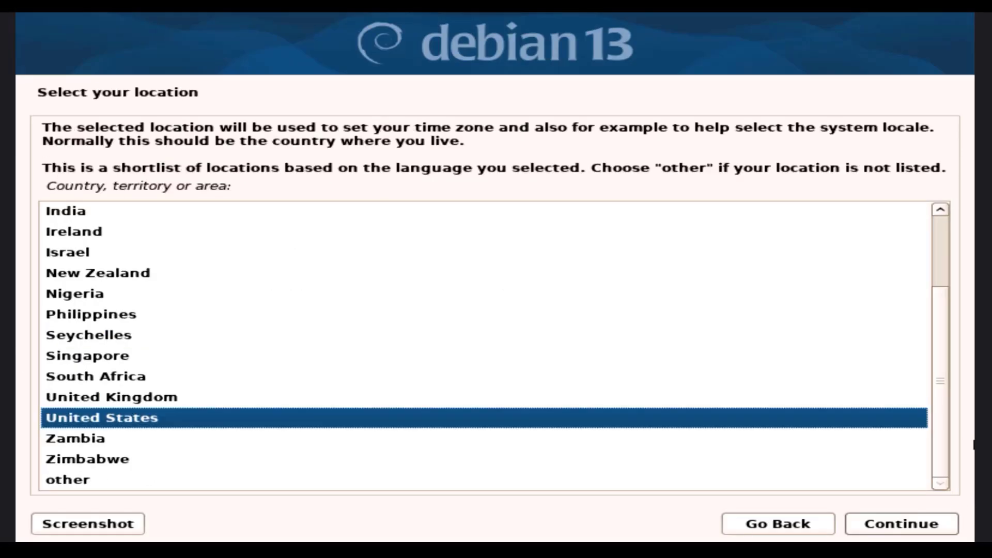
click(871, 526)
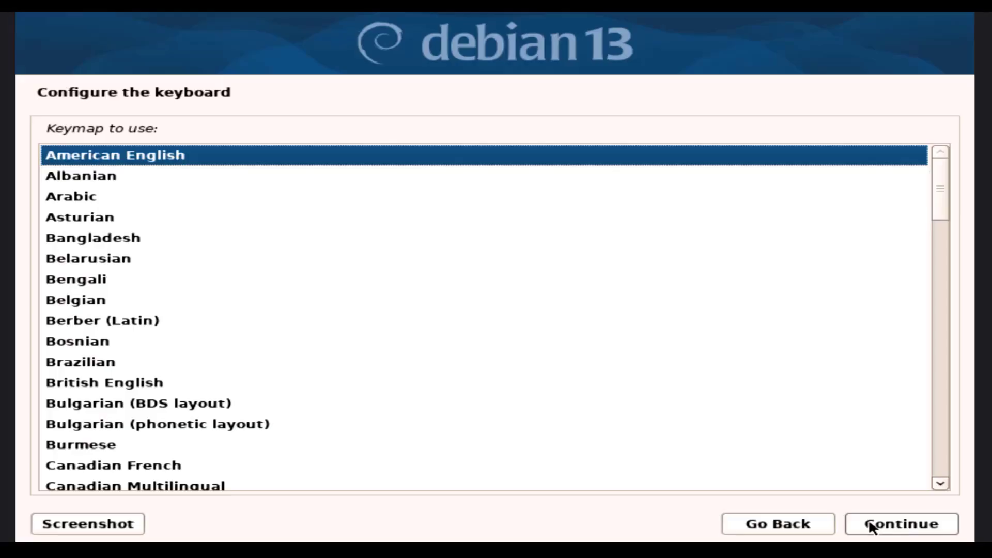
click(872, 526)
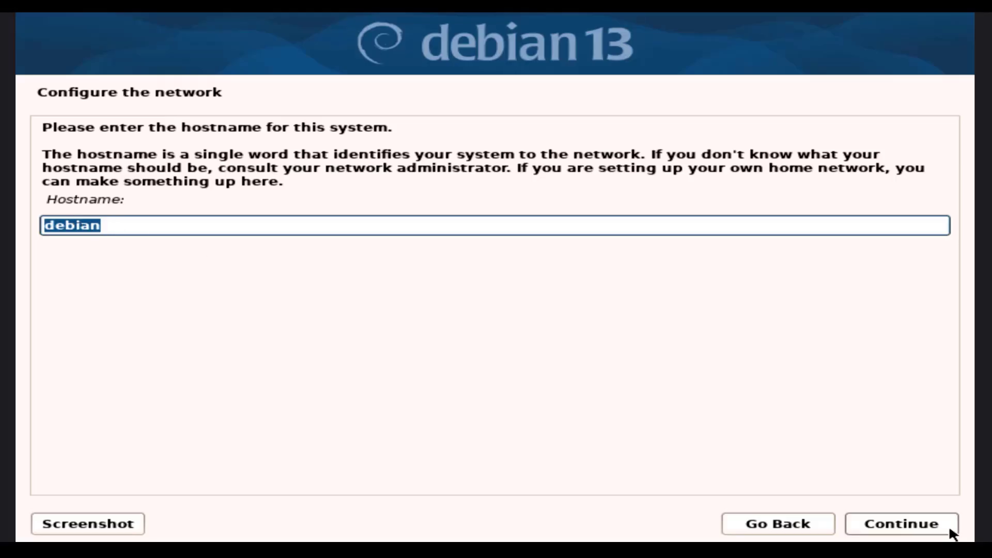
Keep hostname debian with a blank domain, and set and verify the root password.
click(924, 524)
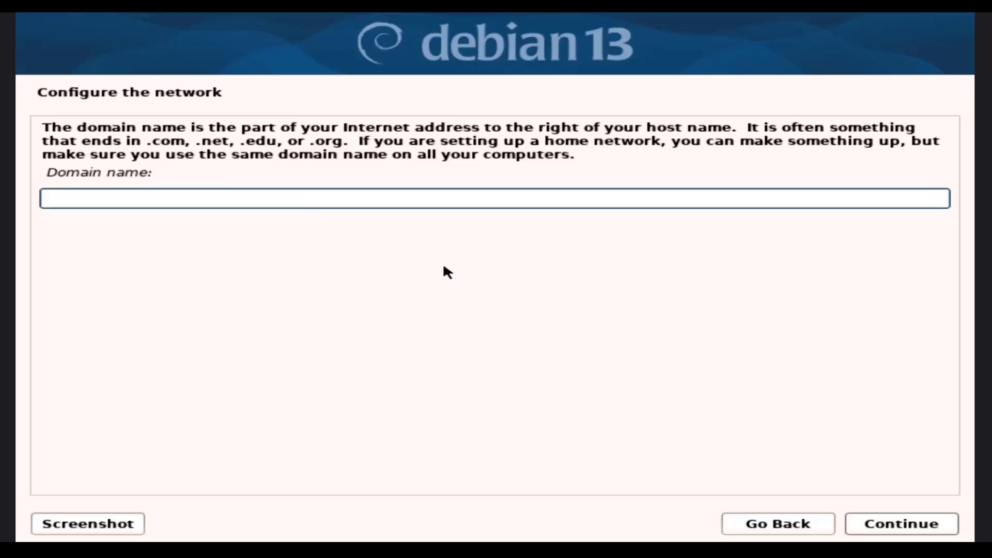
click(879, 525)
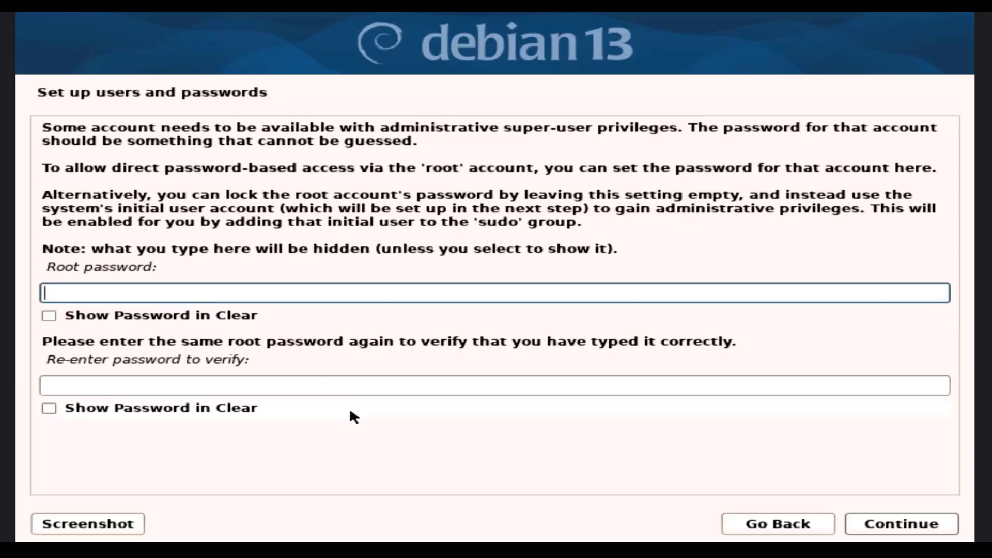
text(123)
click(75, 388)
text(123)
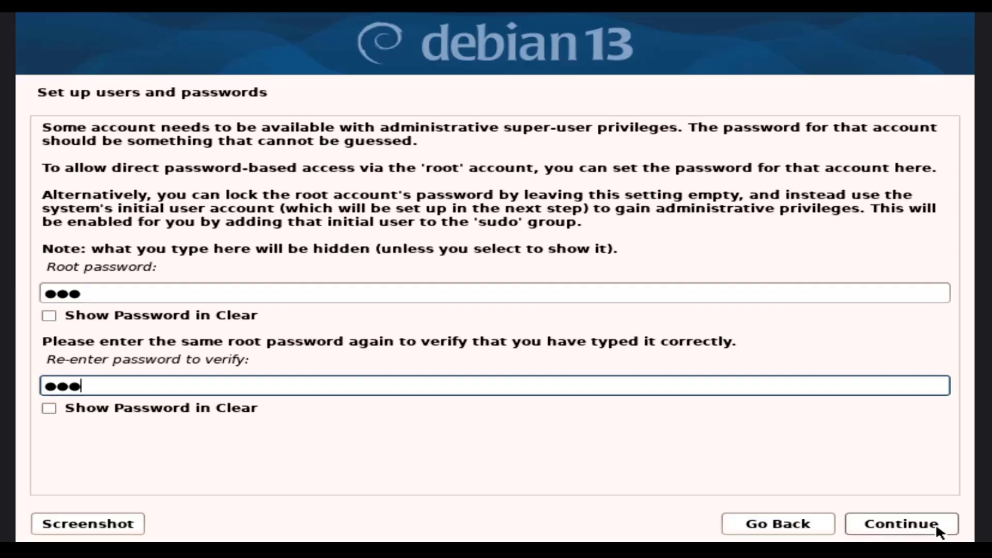
click(927, 527)
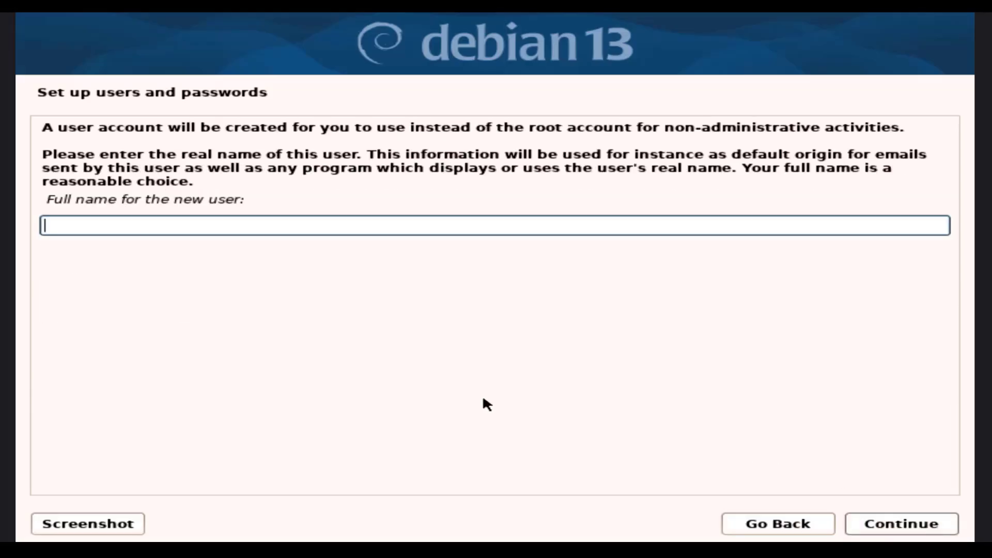
Create the new user with full name, suggested username and password, and accept Eastern time.
text(tom)
click(909, 524)
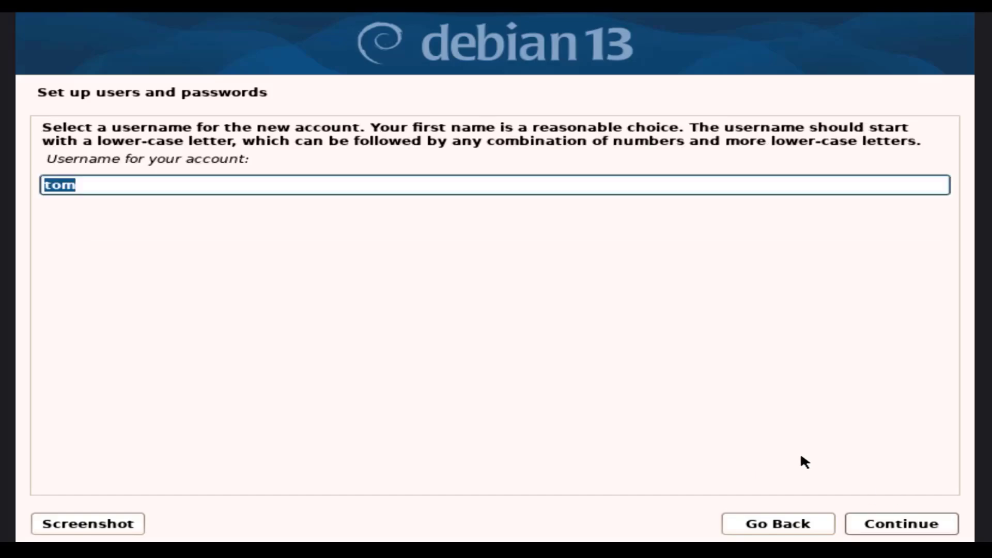
click(898, 525)
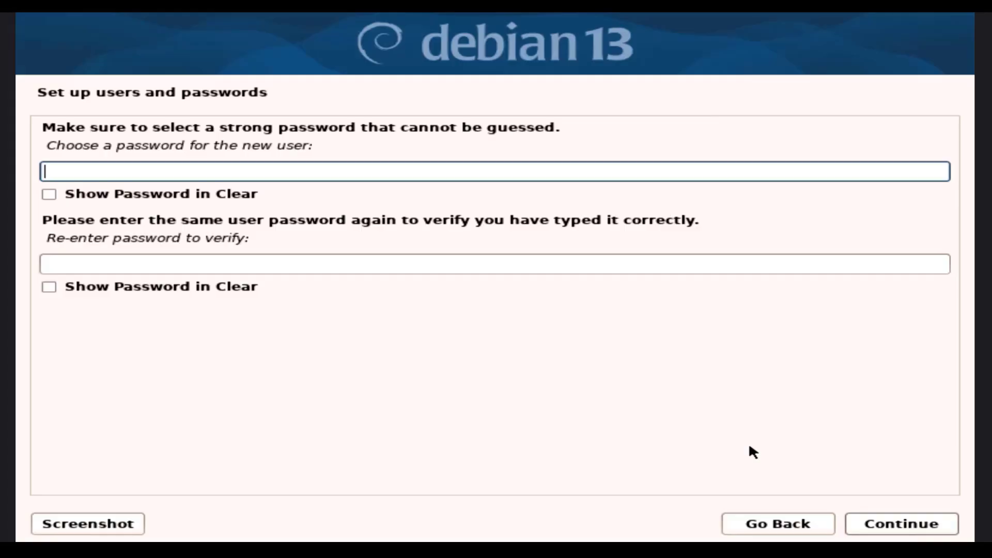
text(***)
click(264, 264)
text(***)
click(893, 532)
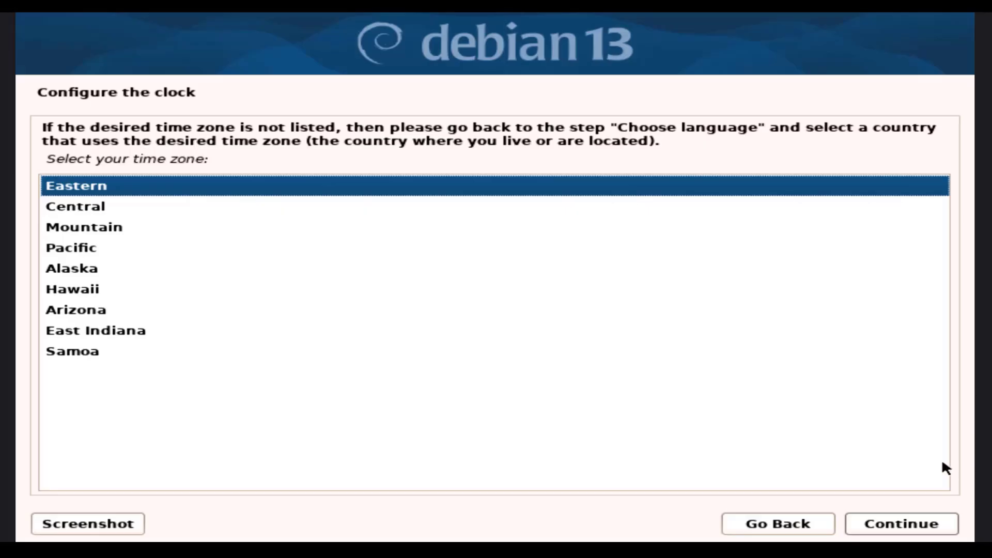
click(908, 526)
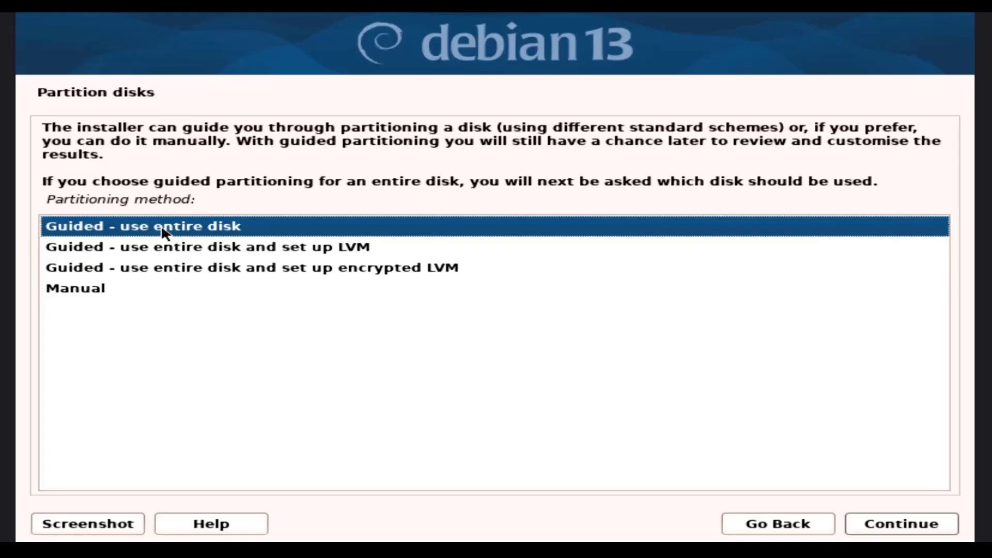
Guided-partition the whole 256.1 GB SanDisk disk with a separate /home and write the changes.
click(895, 525)
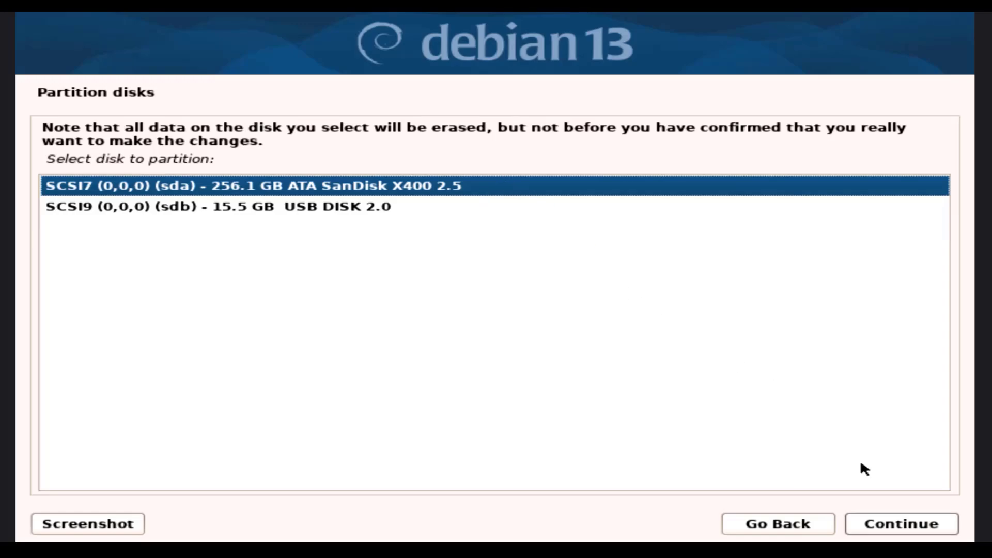
click(900, 525)
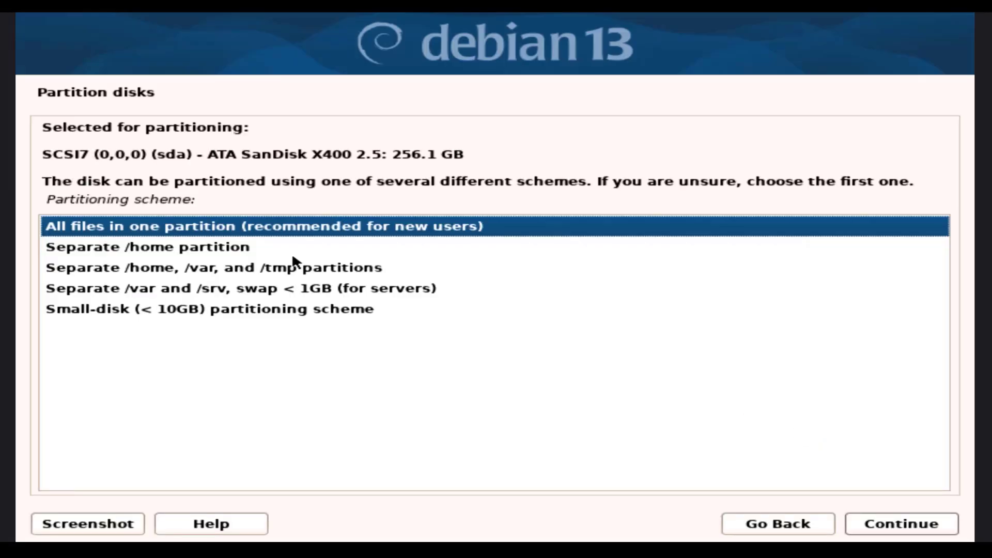
click(293, 256)
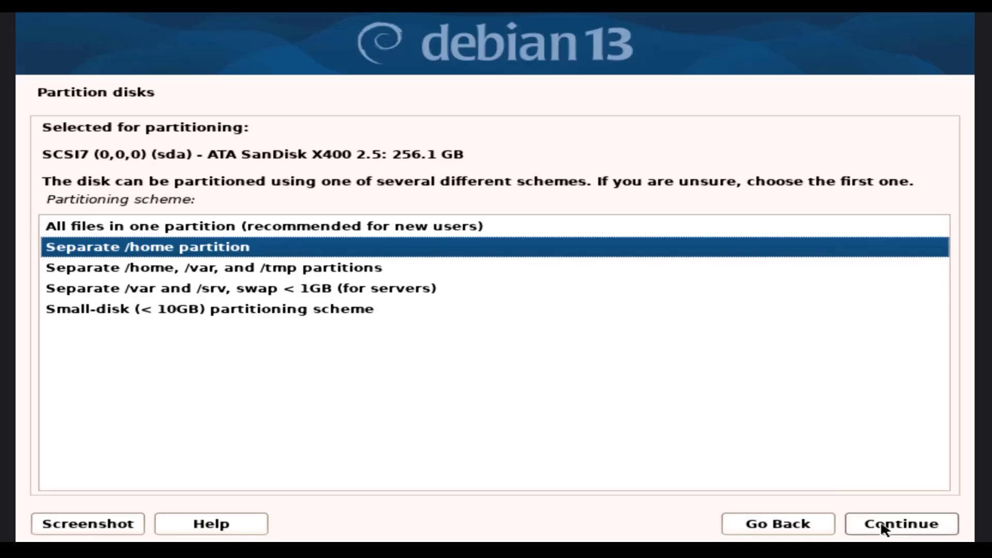
click(860, 520)
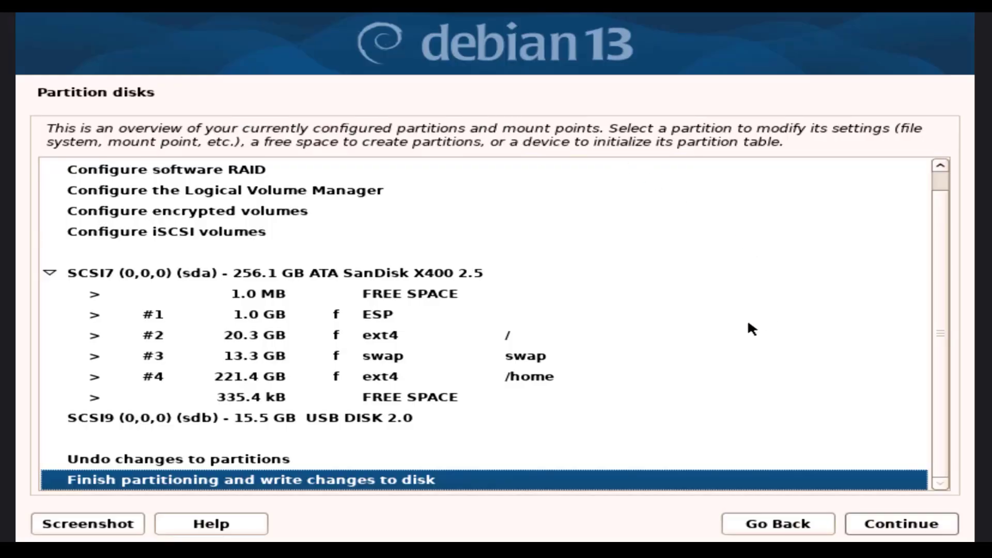
click(870, 522)
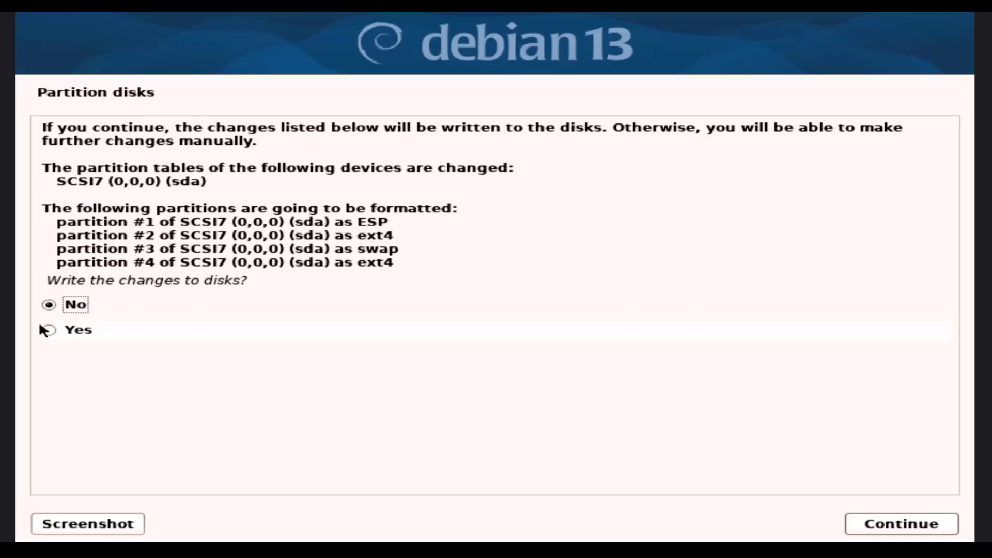
click(50, 328)
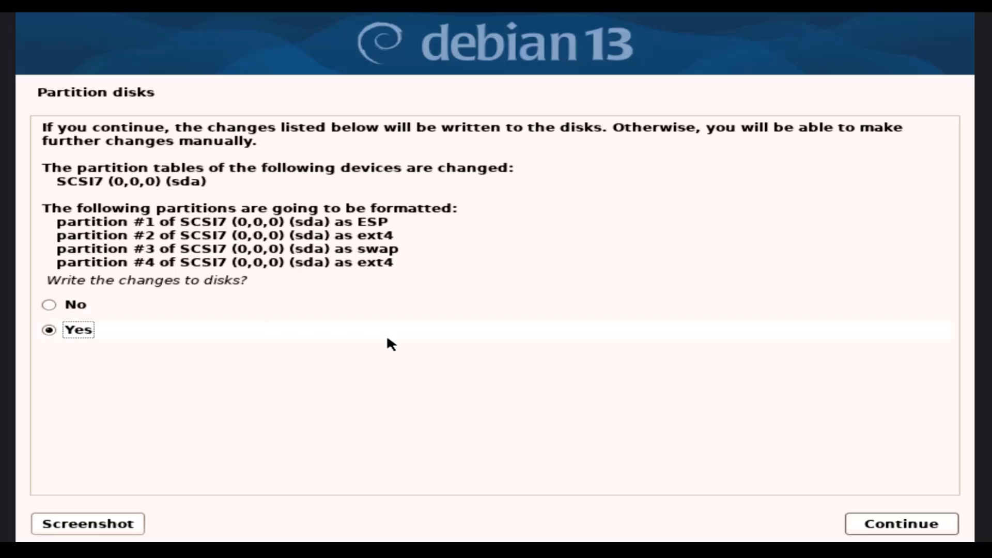
click(915, 526)
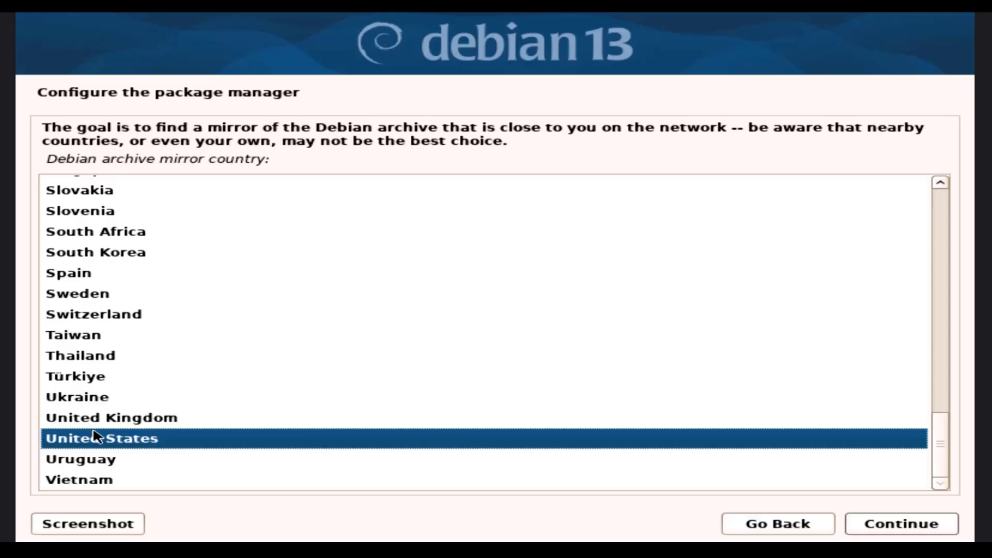
Use the United States deb.debian.org mirror with no proxy and install the Debian GNOME desktop.
click(896, 523)
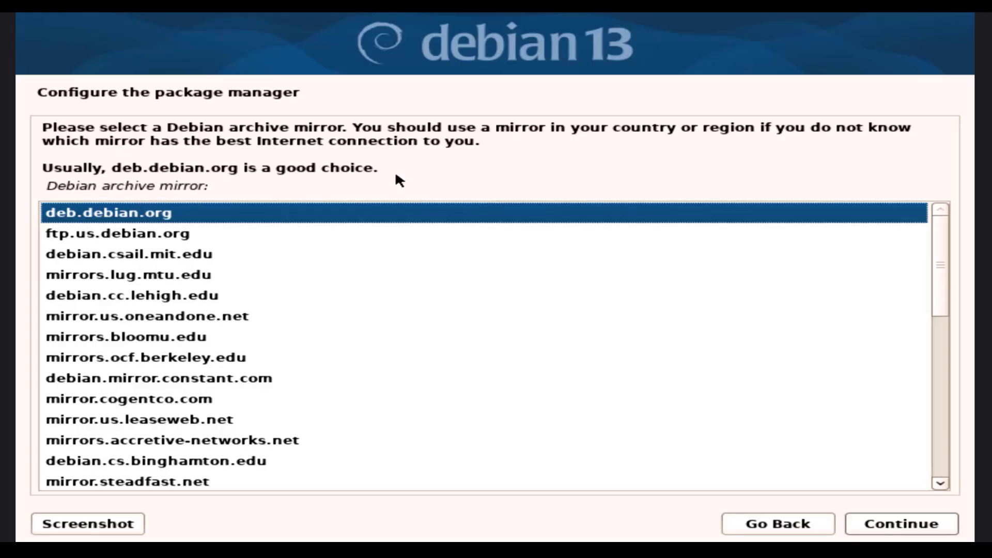
drag(57, 155, 330, 170)
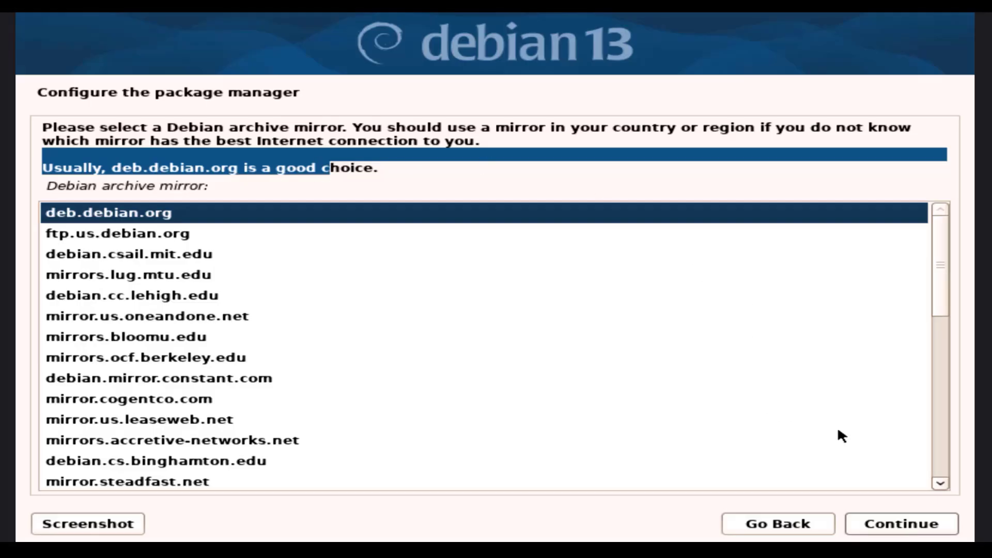
click(894, 523)
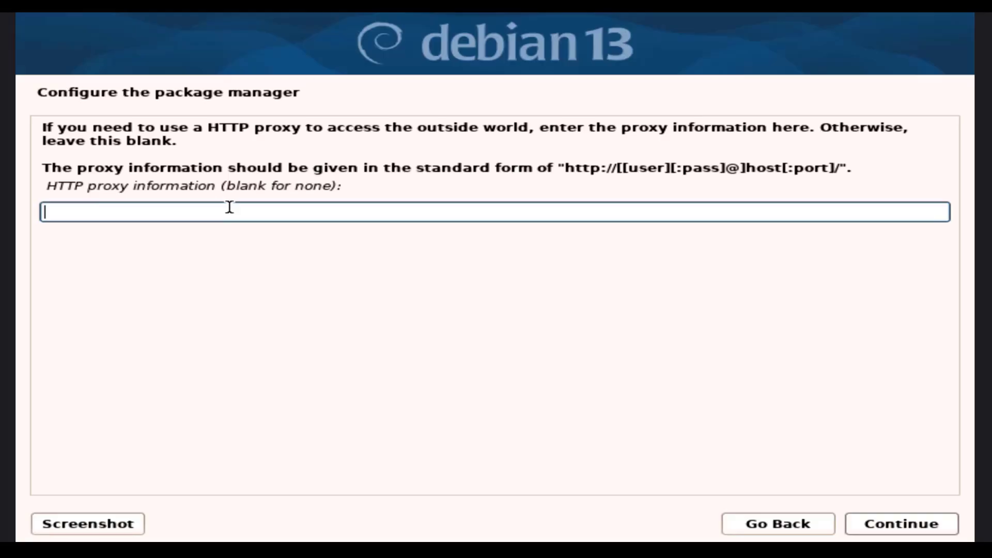
click(914, 520)
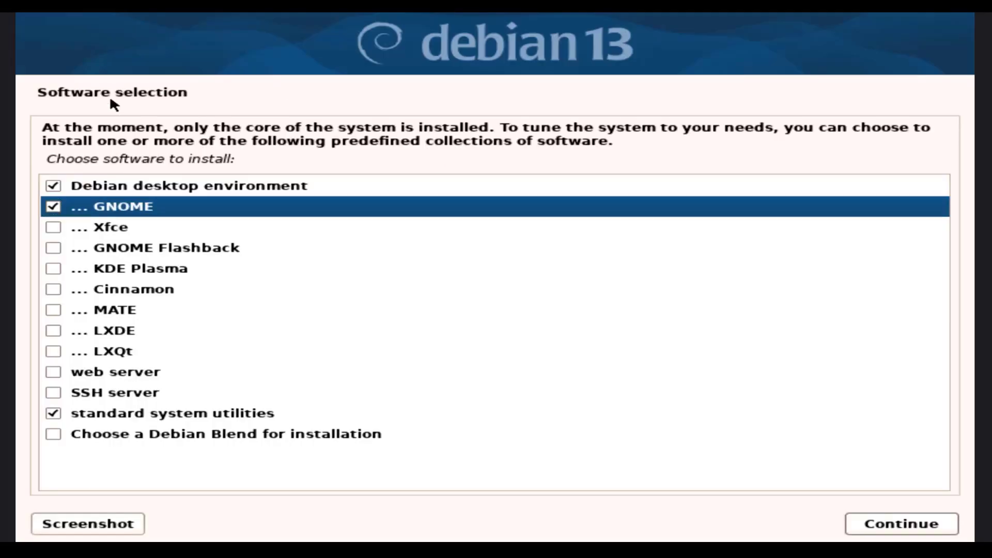
click(59, 182)
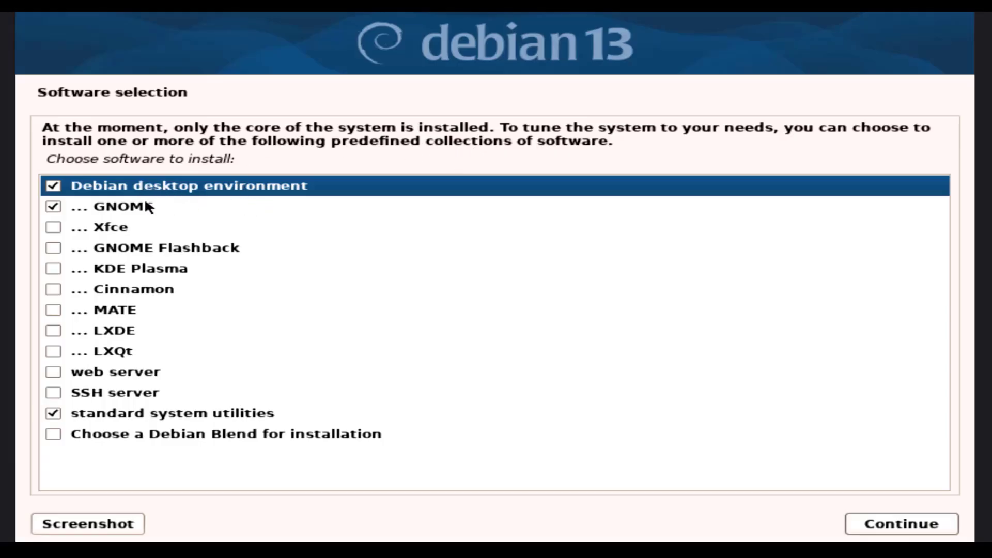
click(912, 524)
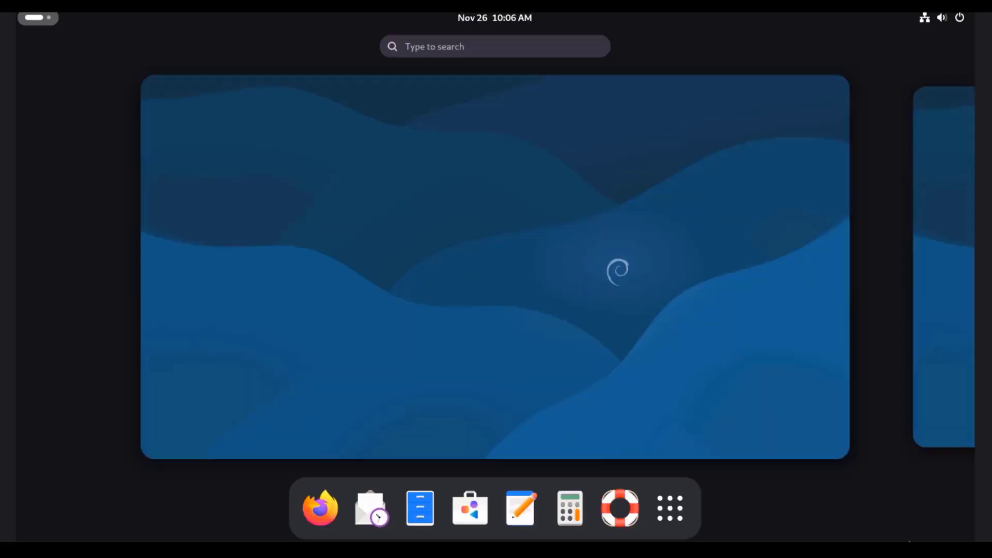
Show the app grid, then open Display Settings from the desktop background menu.
click(670, 508)
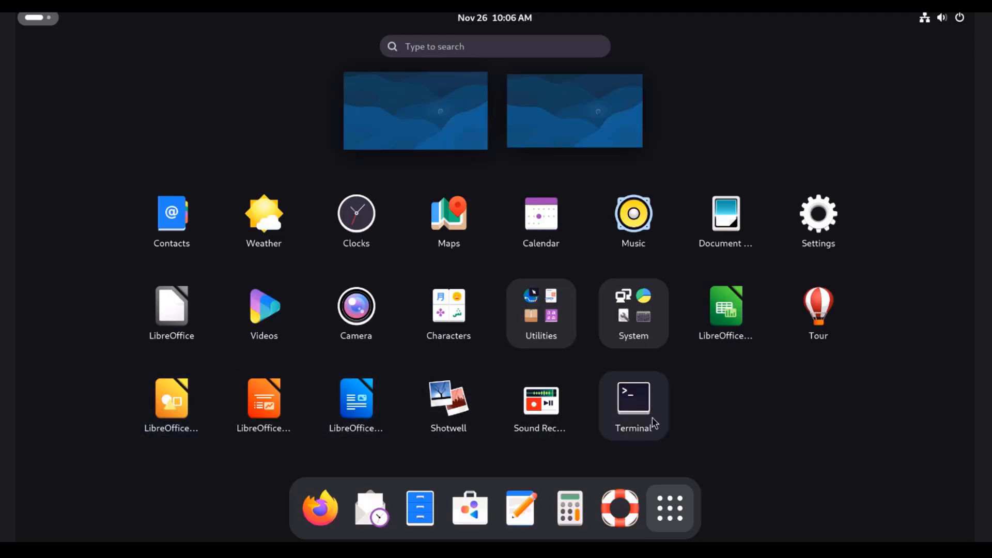
right_click(463, 212)
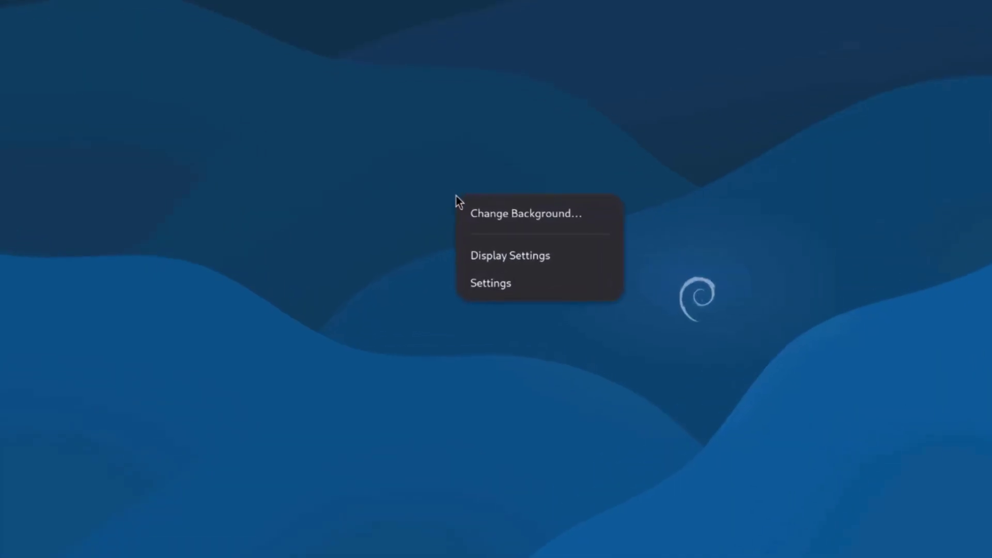
click(520, 259)
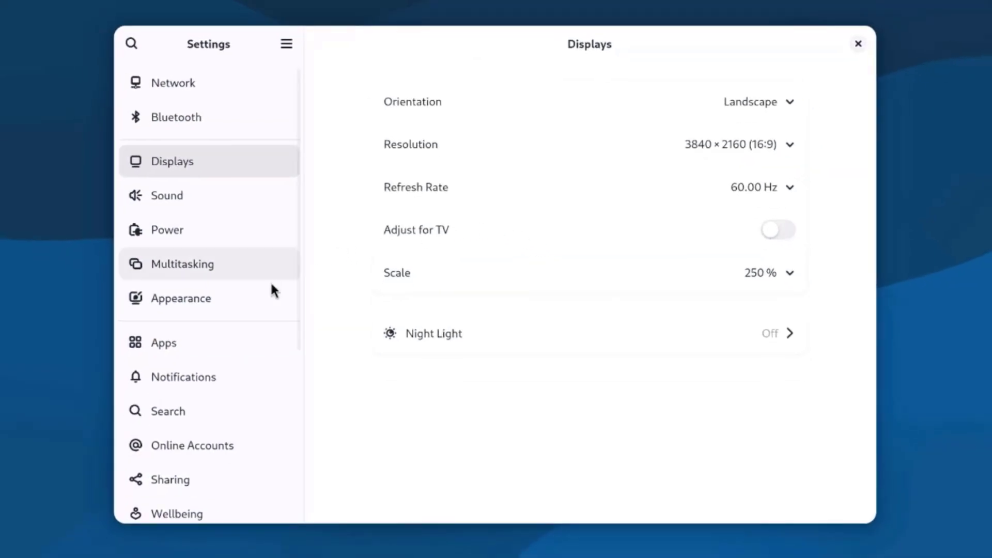
Apply the Dark style in Appearance, then browse the Network, Bluetooth, Displays and Sound pages.
click(233, 309)
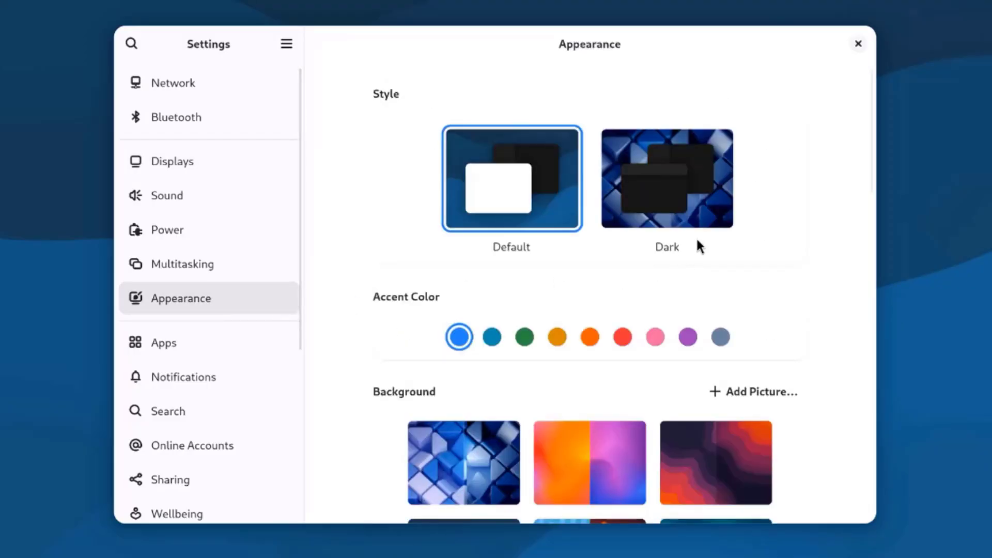
click(679, 203)
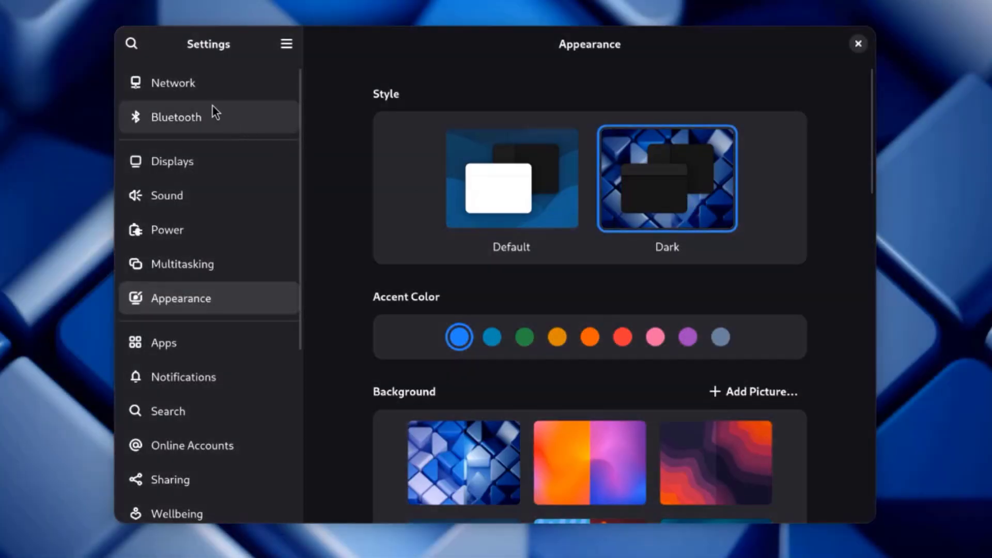
click(215, 92)
click(237, 120)
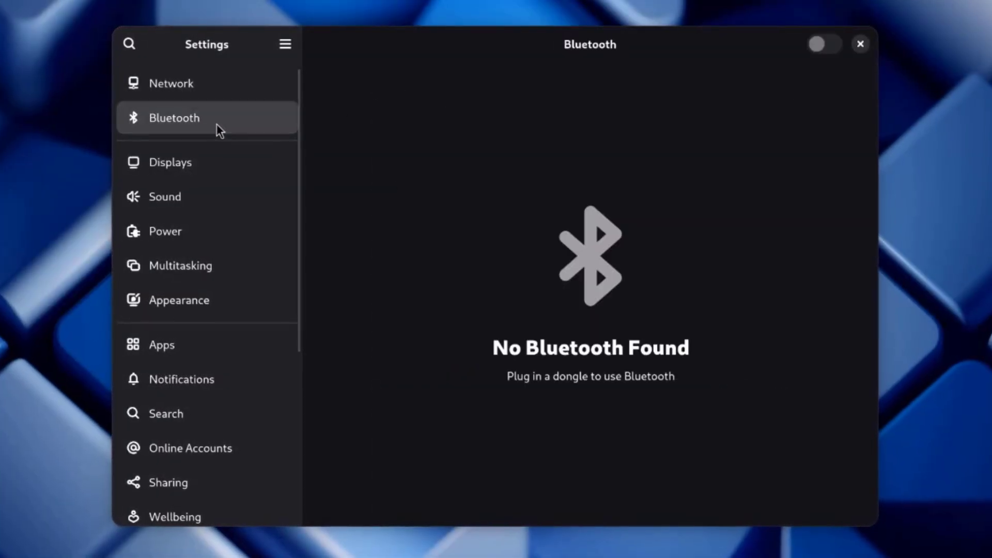
click(225, 166)
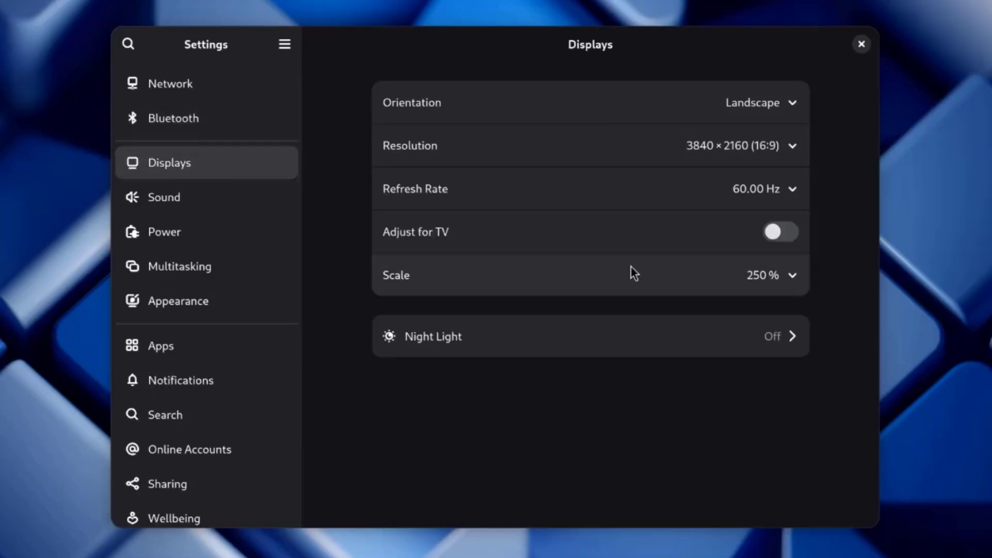
click(243, 211)
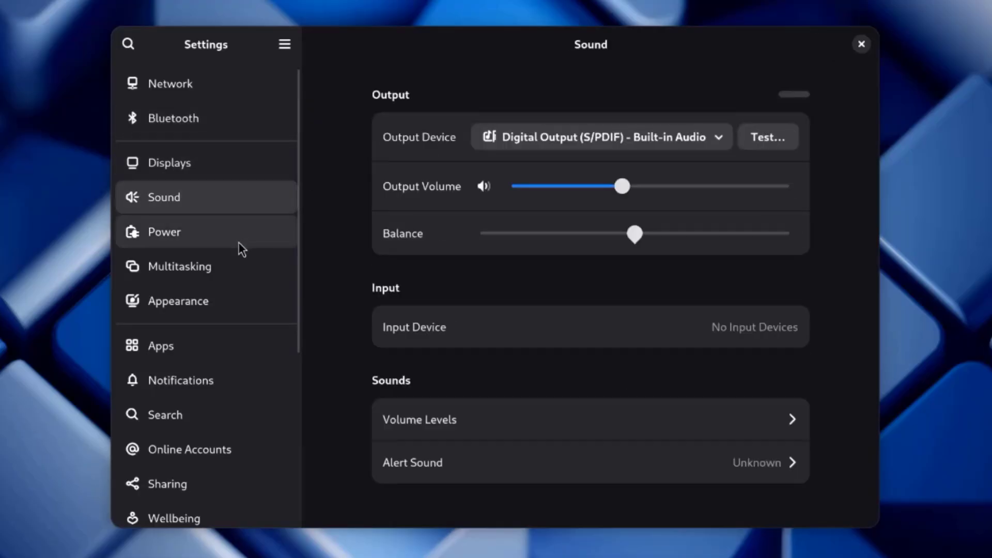
Browse Power and Multitasking, then set the glass cube wallpaper in Appearance.
click(208, 236)
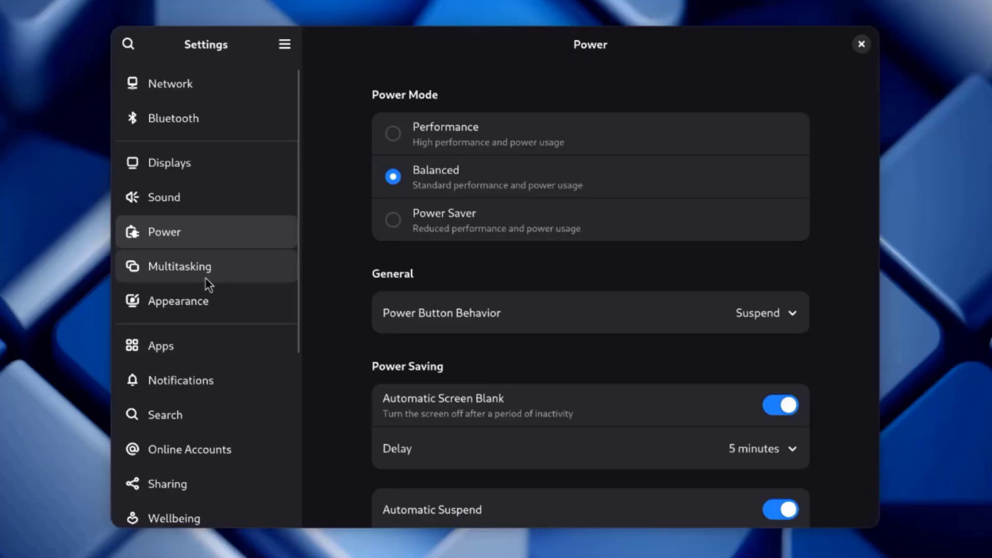
click(205, 277)
click(213, 314)
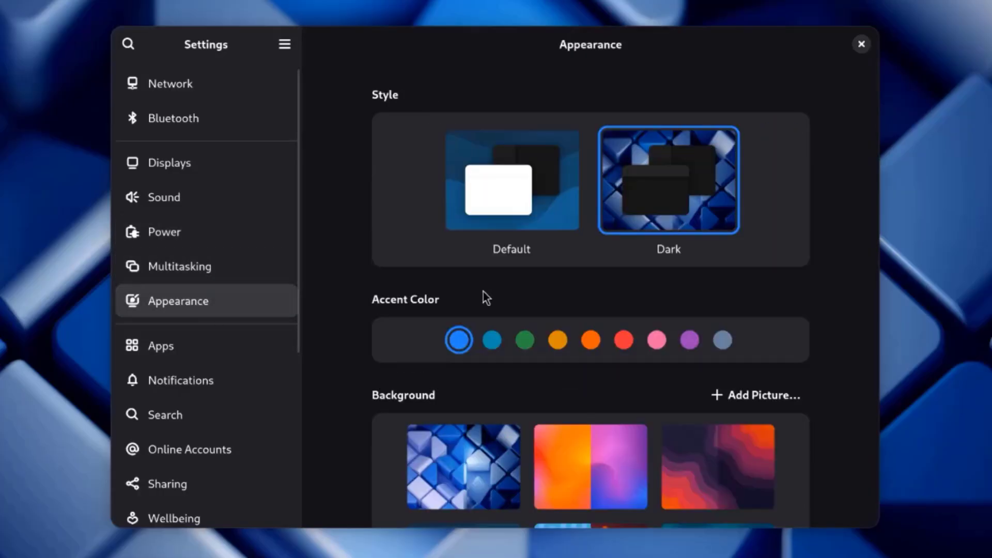
scroll(860, 379, down, 5)
scroll(858, 372, down, 10)
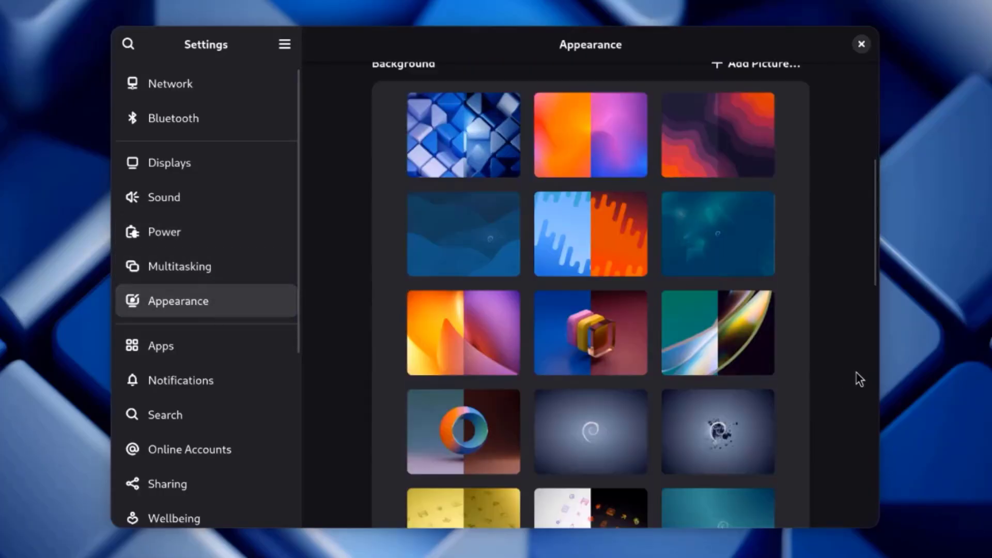
scroll(858, 372, down, 3)
scroll(857, 372, up, 15)
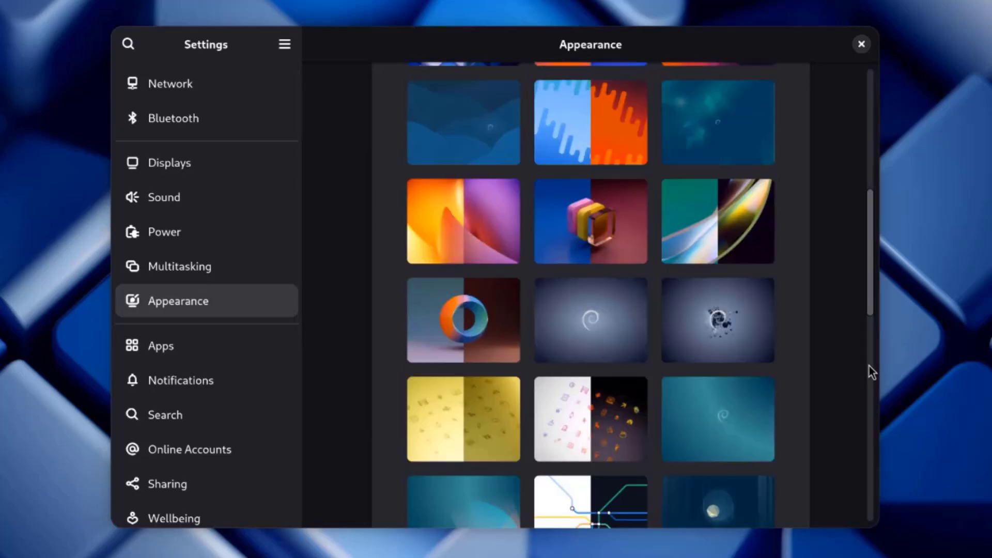
scroll(877, 371, down, 8)
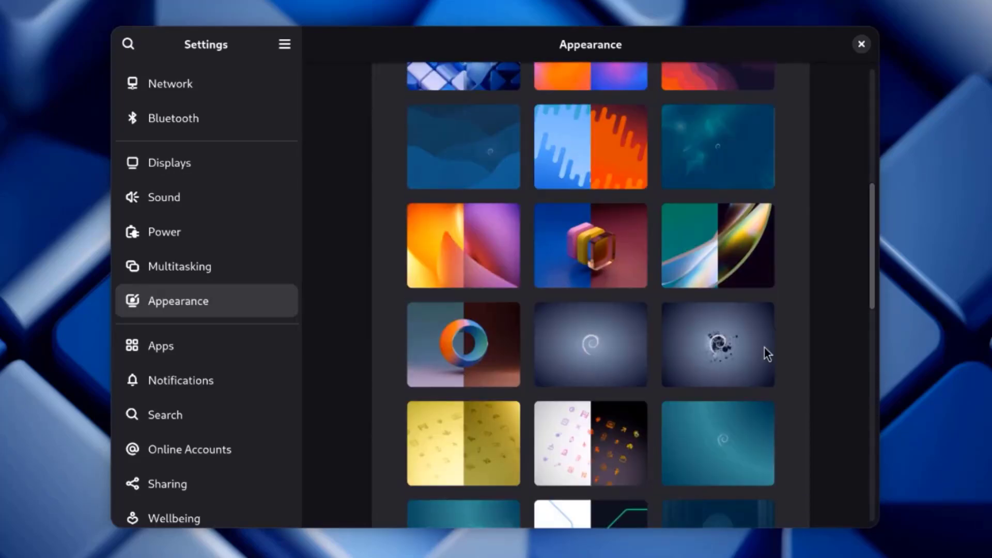
click(588, 241)
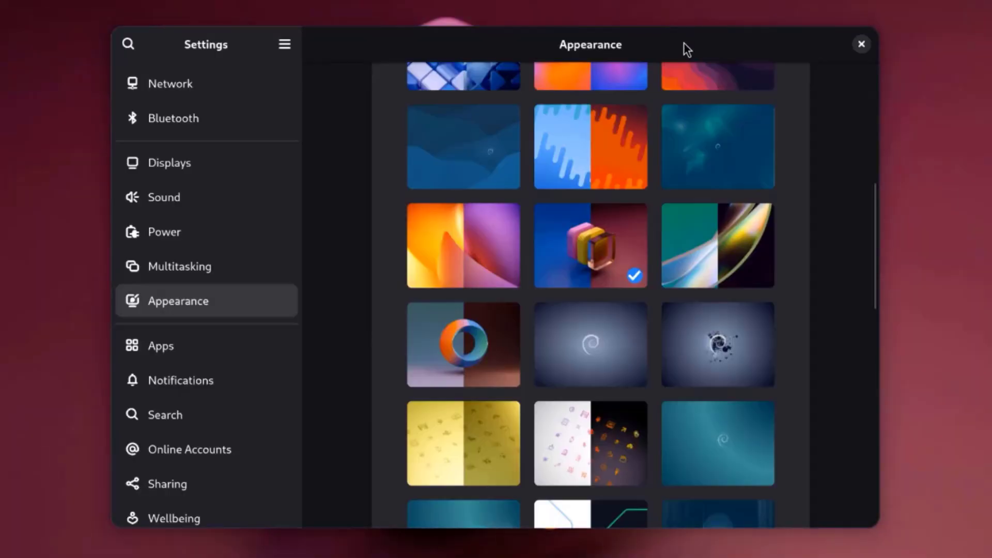
Preview the green curved, Debian swirl and dark scattered-fragment Debian wallpapers.
drag(684, 42, 774, 557)
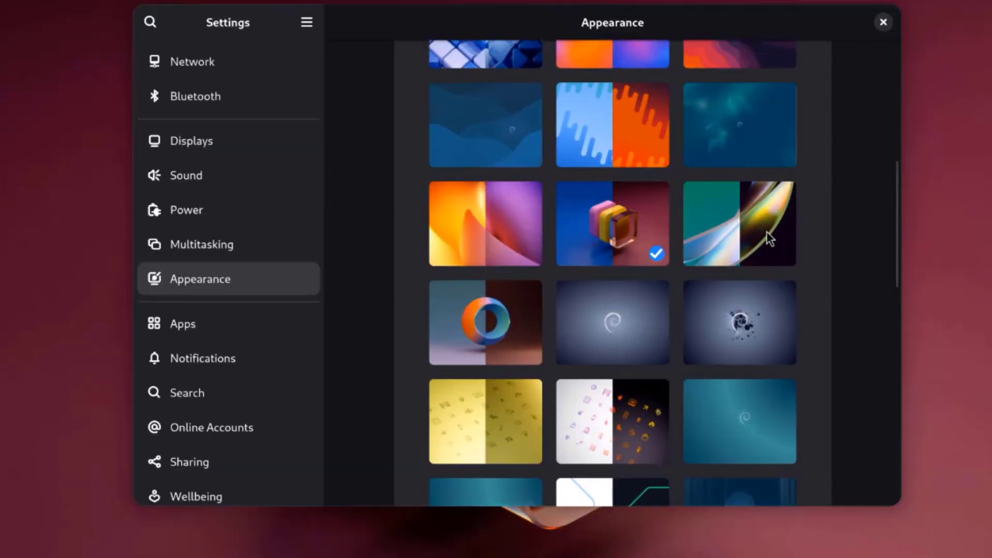
click(767, 231)
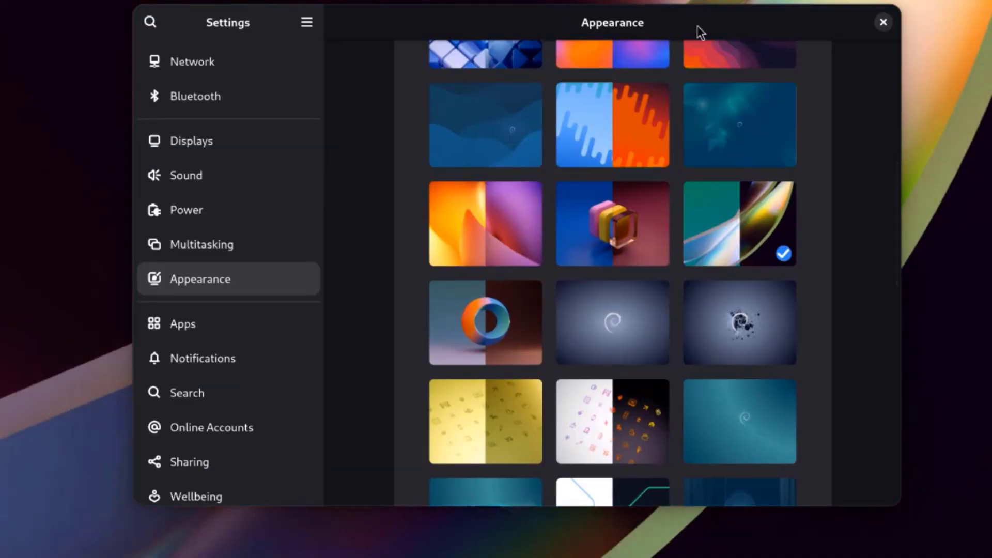
drag(696, 25, 723, 51)
click(569, 358)
click(746, 347)
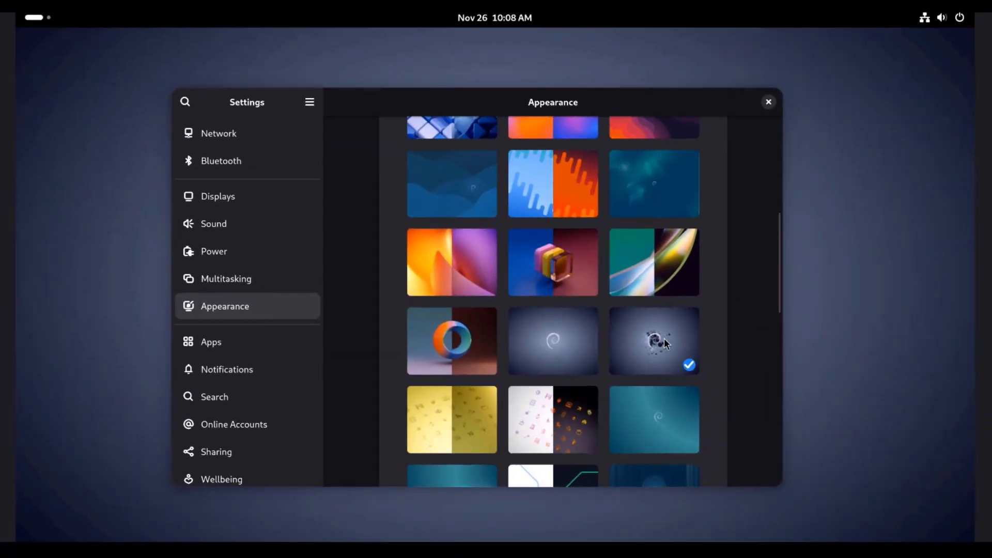
drag(637, 108, 666, 126)
Try the moonlit and light swirl Debian wallpapers, ending on the dark blue Debian moon.
scroll(666, 216, down, 8)
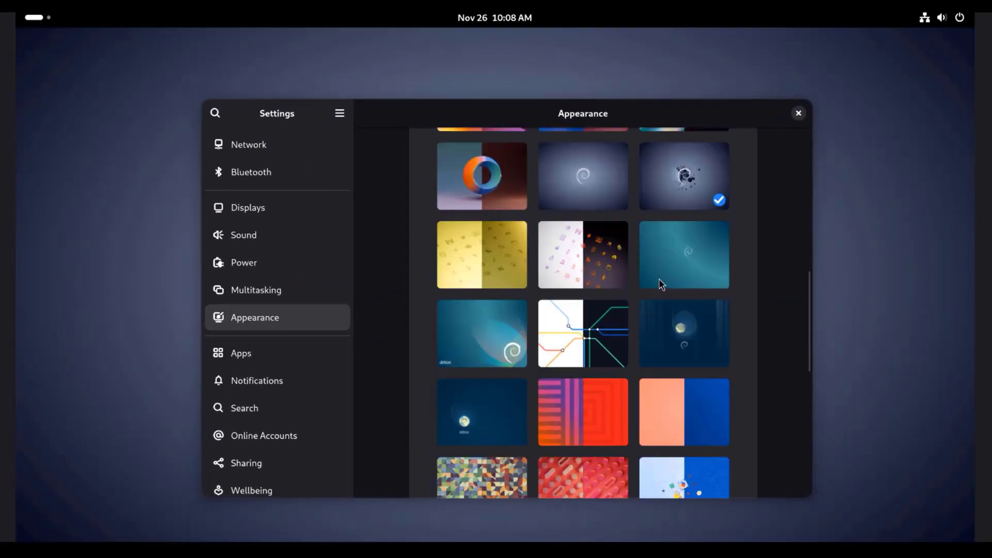
click(678, 283)
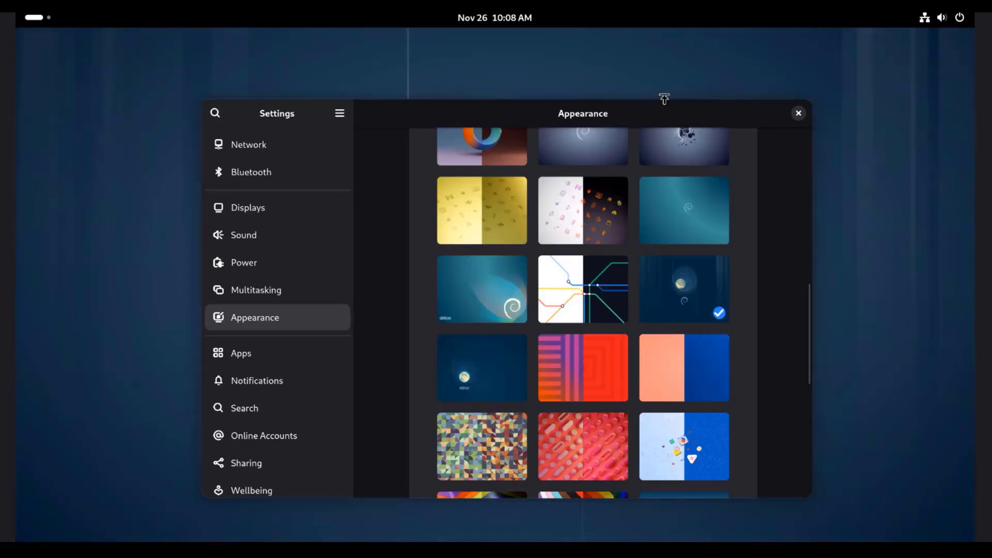
drag(665, 112, 635, 106)
click(489, 307)
scroll(679, 263, down, 3)
click(511, 274)
Browse the Apps and Notifications settings pages.
click(257, 344)
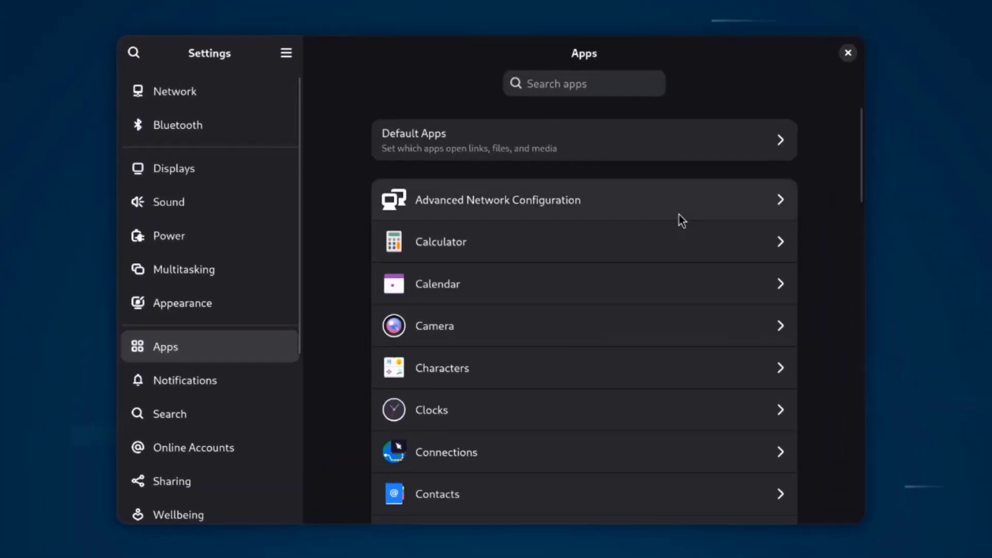
scroll(609, 282, down, 3)
scroll(635, 282, down, 15)
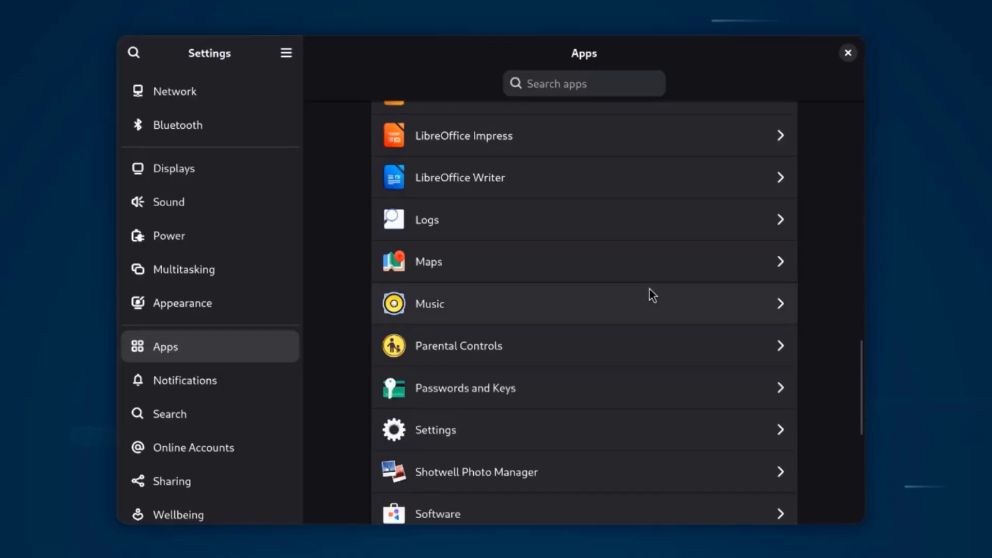
scroll(659, 299, down, 3)
click(259, 386)
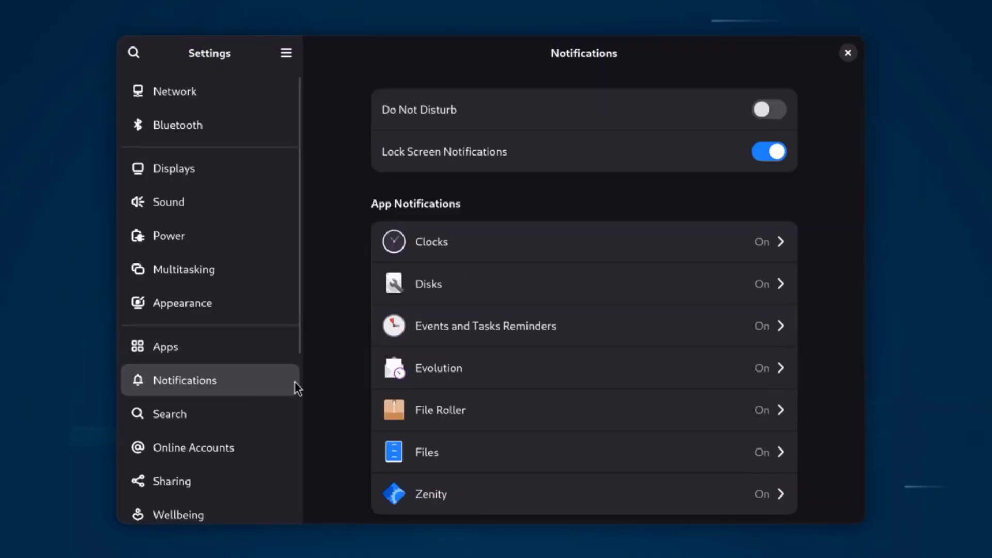
scroll(628, 278, down, 1)
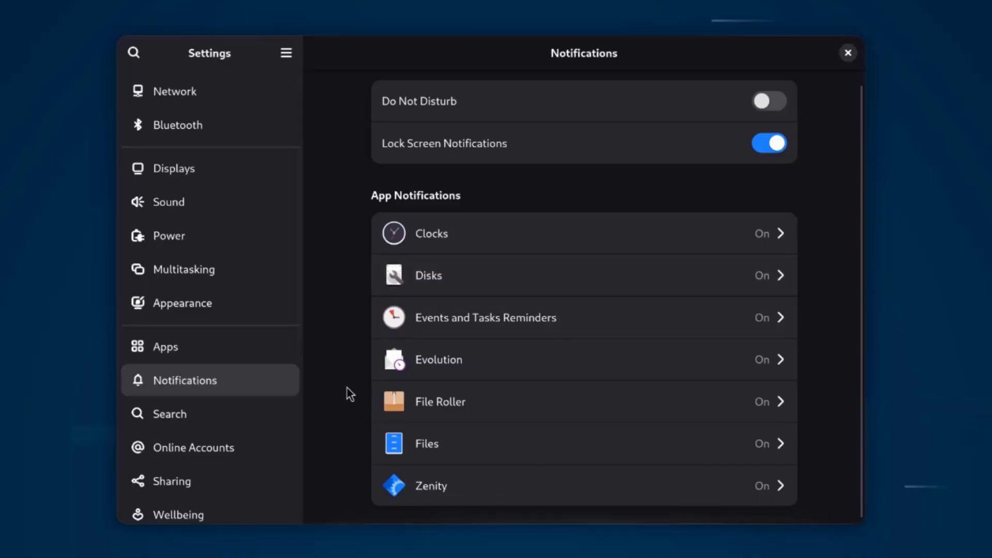
In Search, move Clocks above Calendar and Characters up just below Contacts.
click(256, 405)
scroll(569, 320, down, 4)
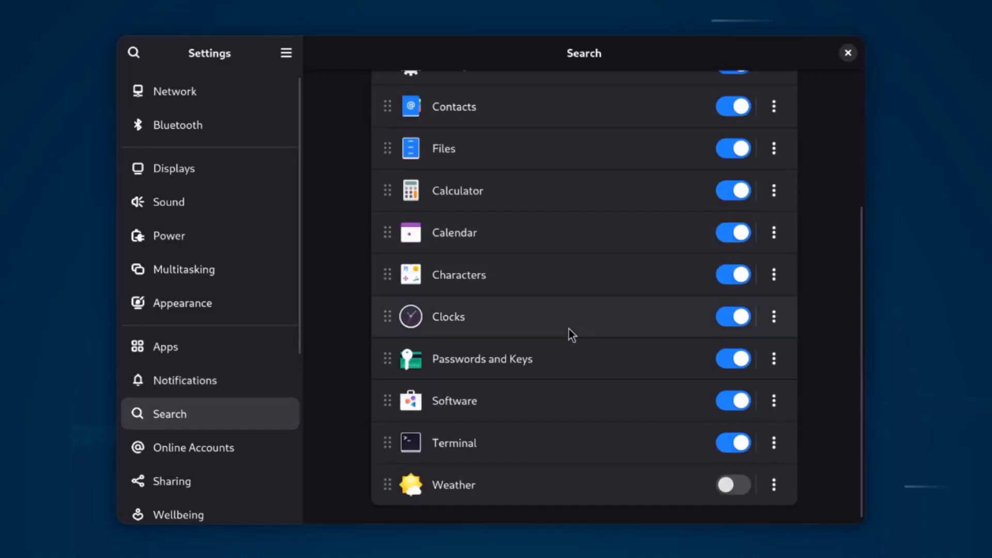
drag(556, 333, 555, 236)
drag(554, 299, 574, 133)
scroll(286, 392, down, 5)
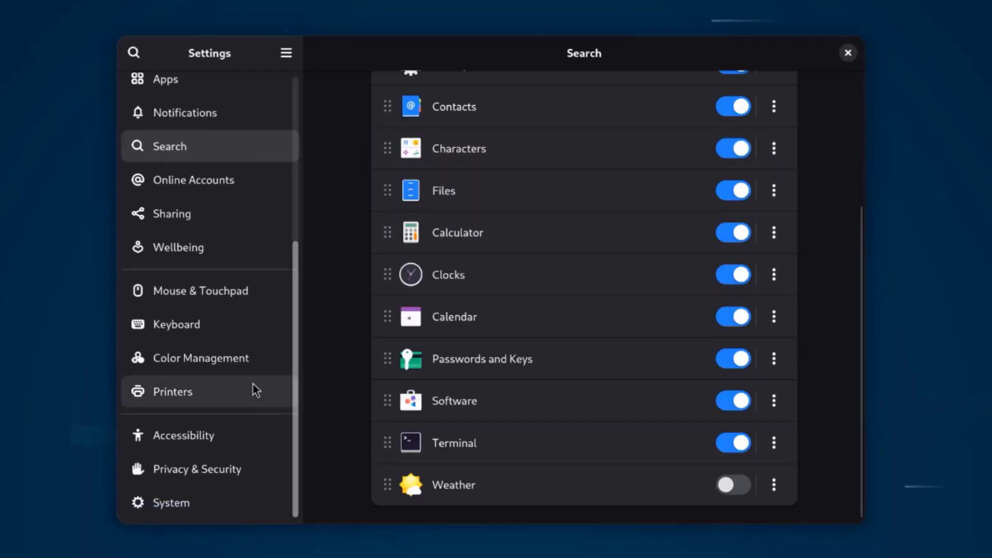
Look through Online Accounts, Sharing and Wellbeing, ending on Mouse & Touchpad.
click(219, 190)
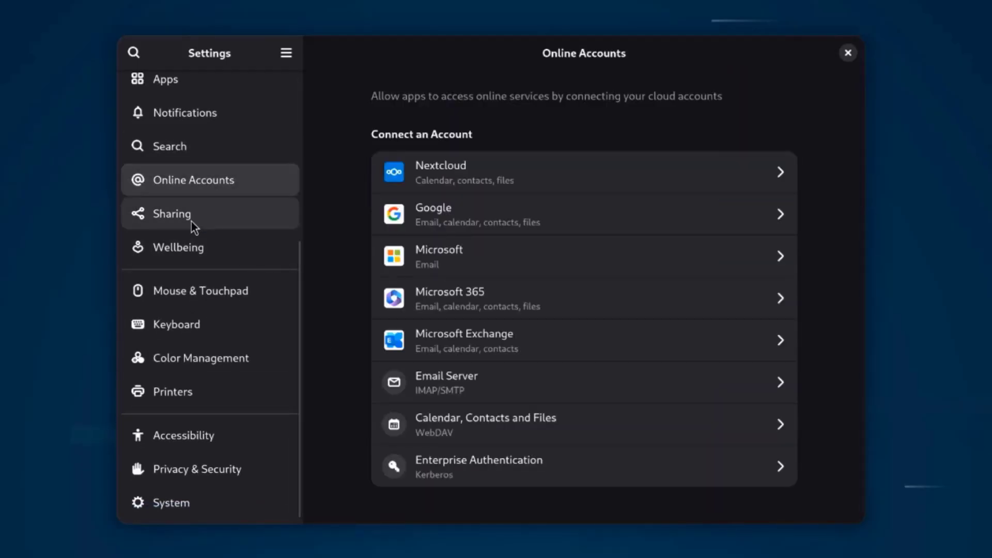
click(194, 228)
click(205, 255)
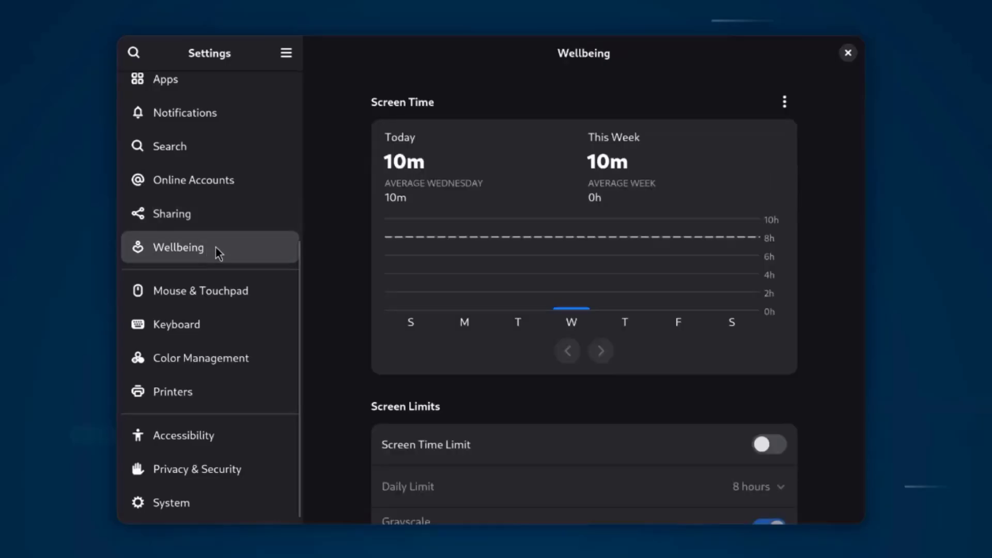
scroll(757, 253, down, 5)
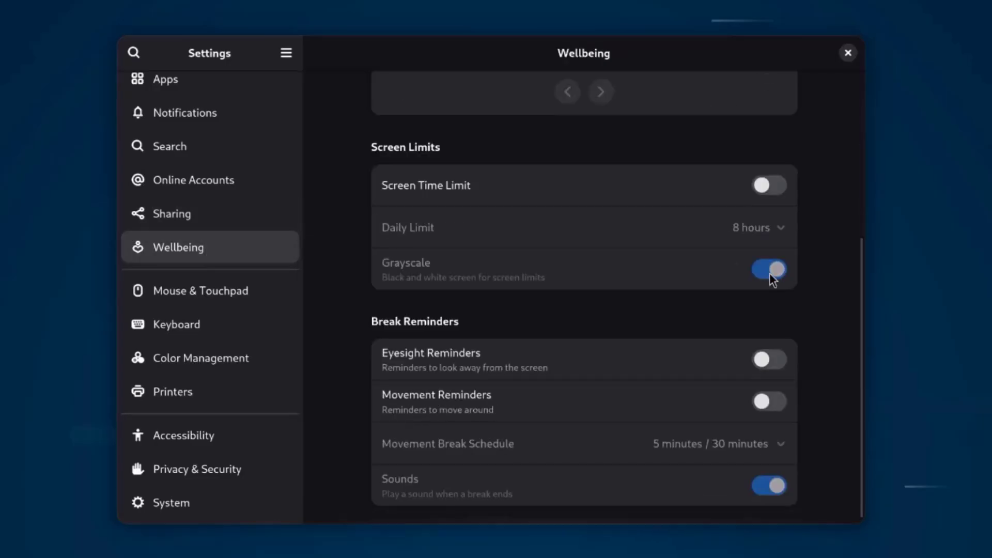
scroll(770, 277, up, 5)
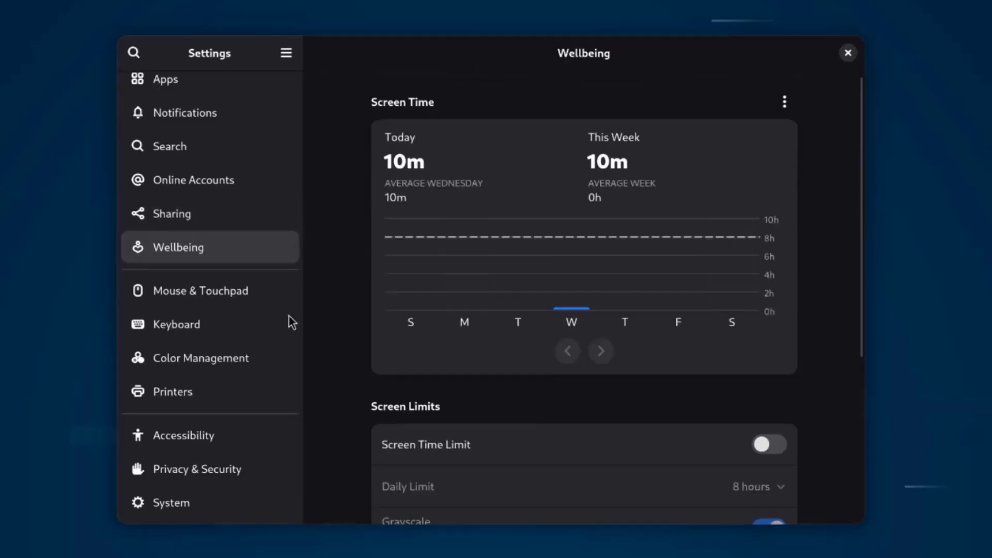
click(274, 298)
scroll(716, 253, down, 2)
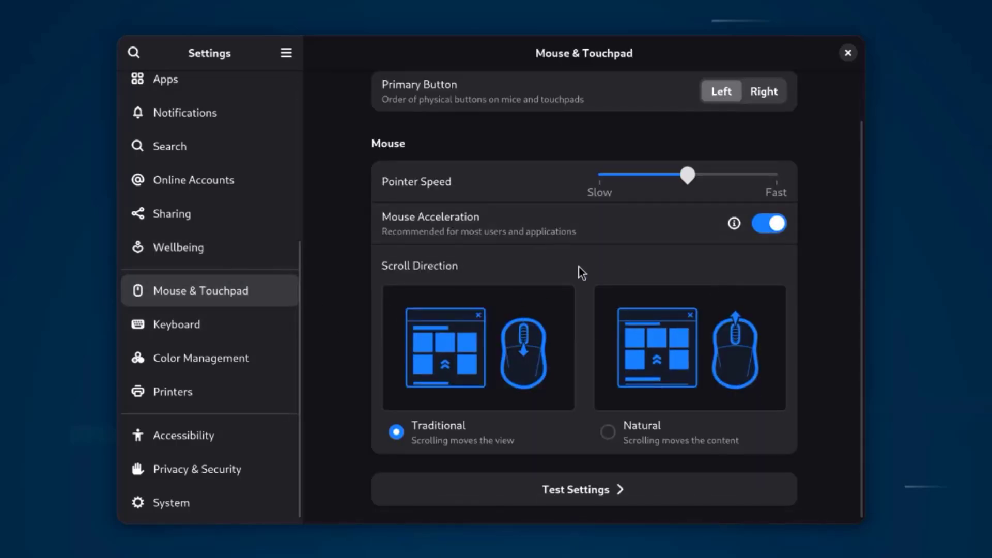
Browse the Keyboard, Color Management, Printers and Accessibility Seeing and Typing settings pages.
click(294, 325)
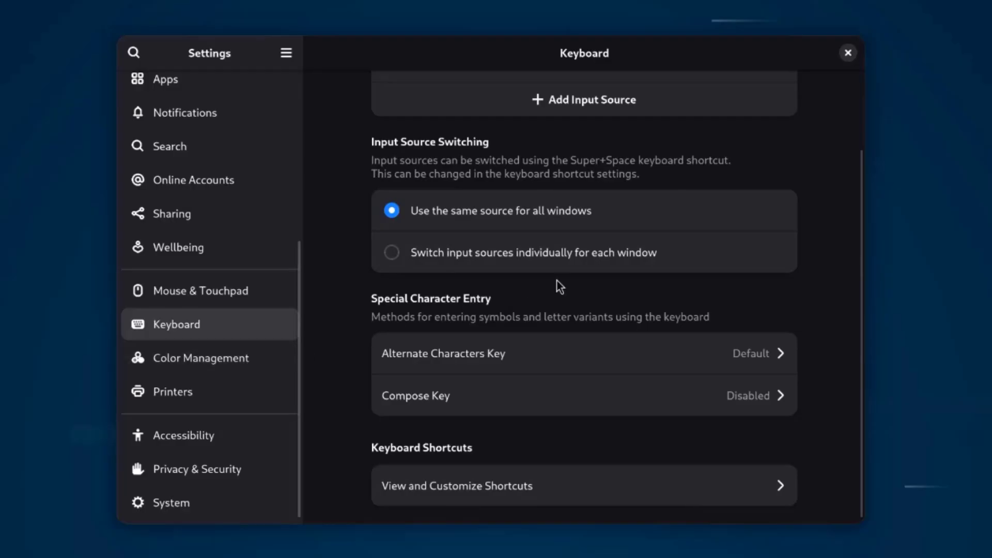
click(254, 357)
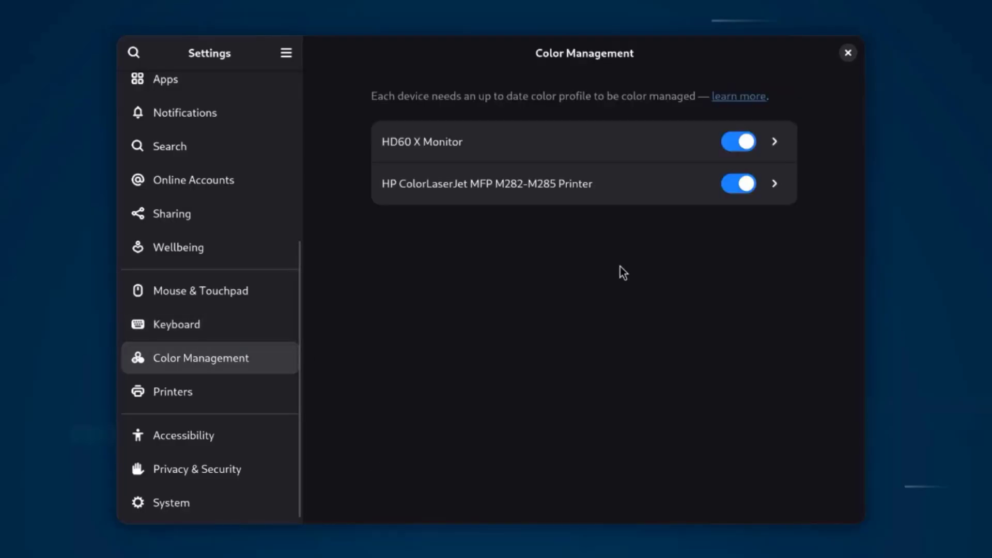
click(198, 392)
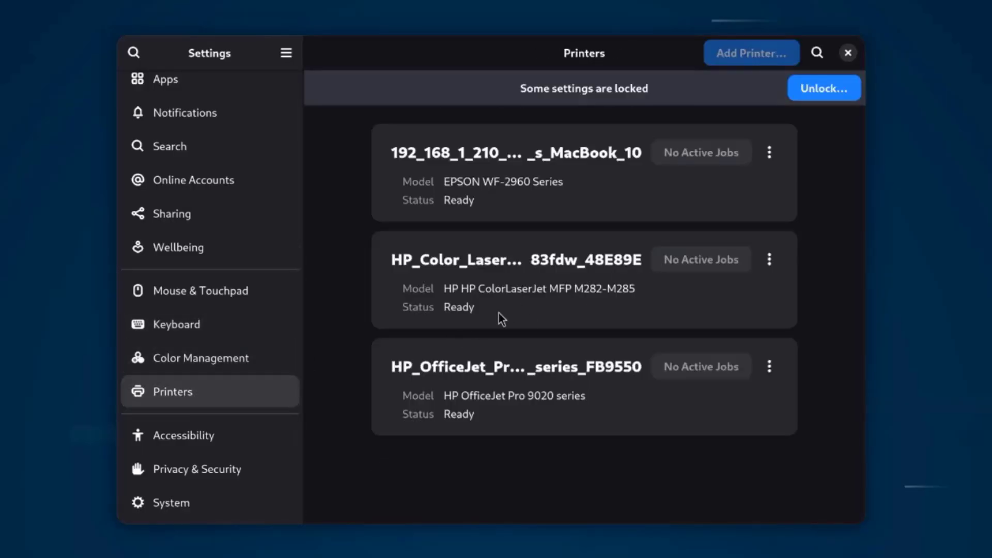
click(248, 439)
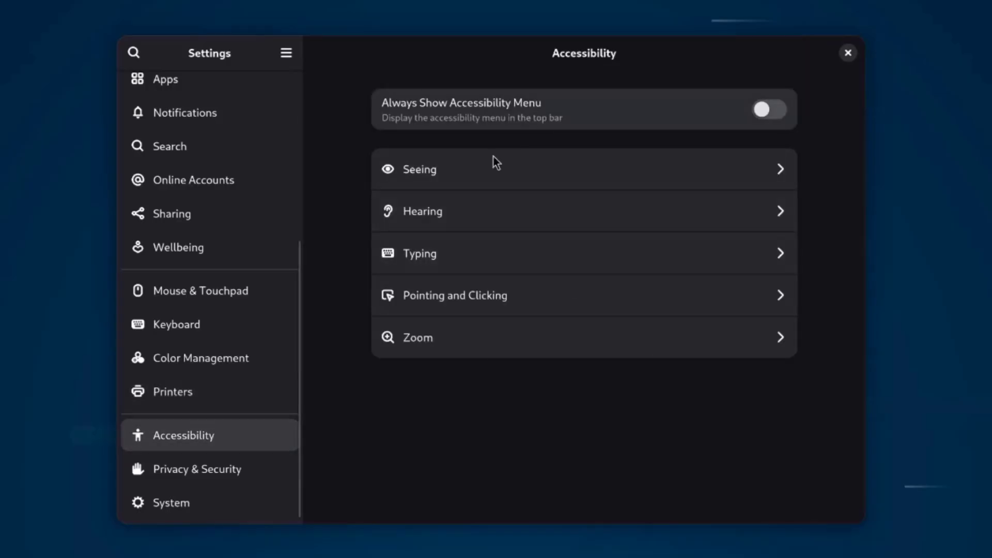
click(501, 172)
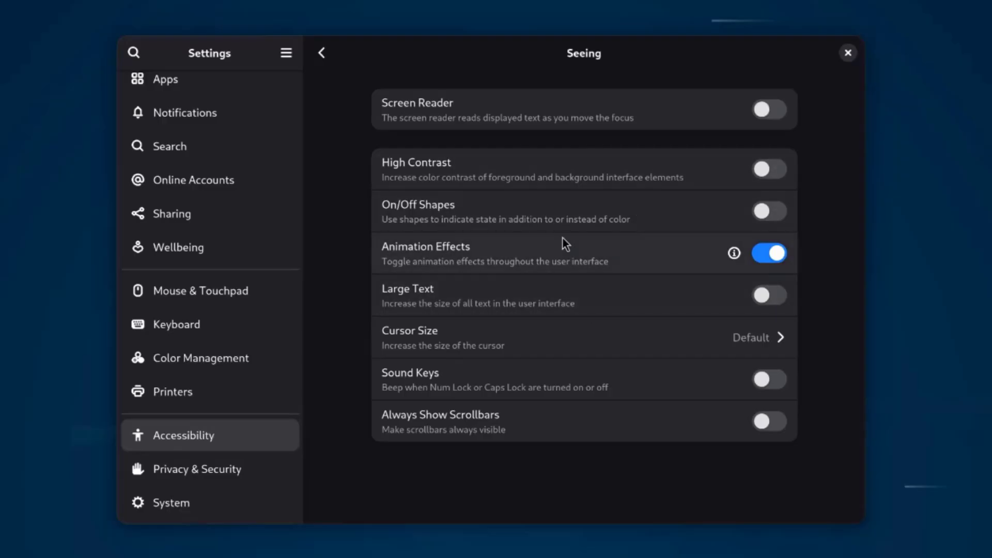
click(320, 54)
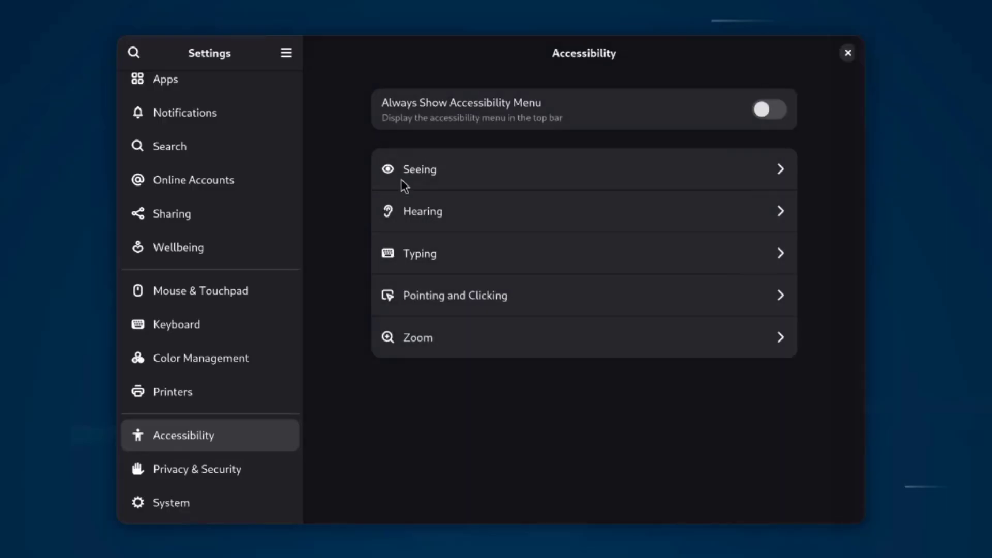
click(475, 270)
scroll(517, 233, down, 2)
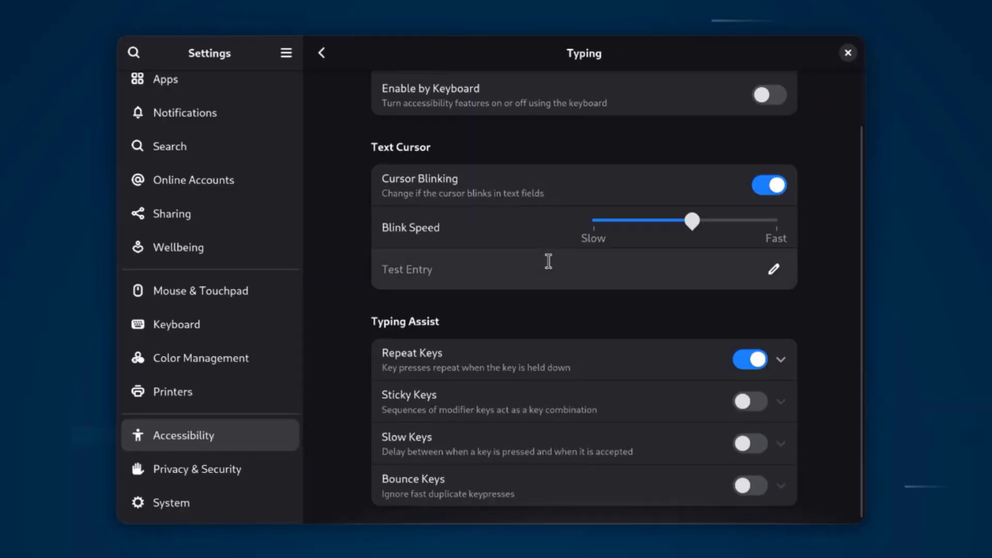
click(320, 53)
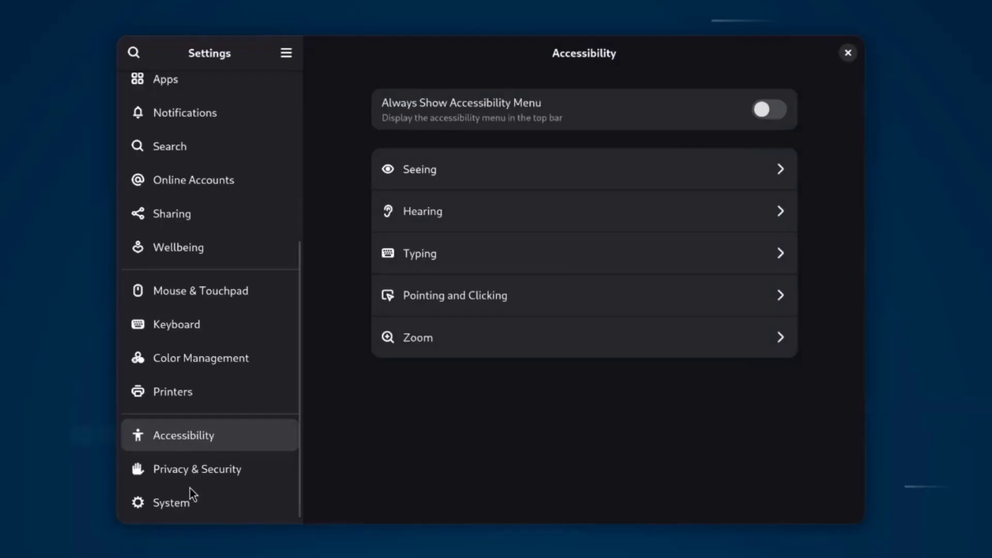
Look through Privacy & Security's camera access and File History & Trash settings.
click(130, 474)
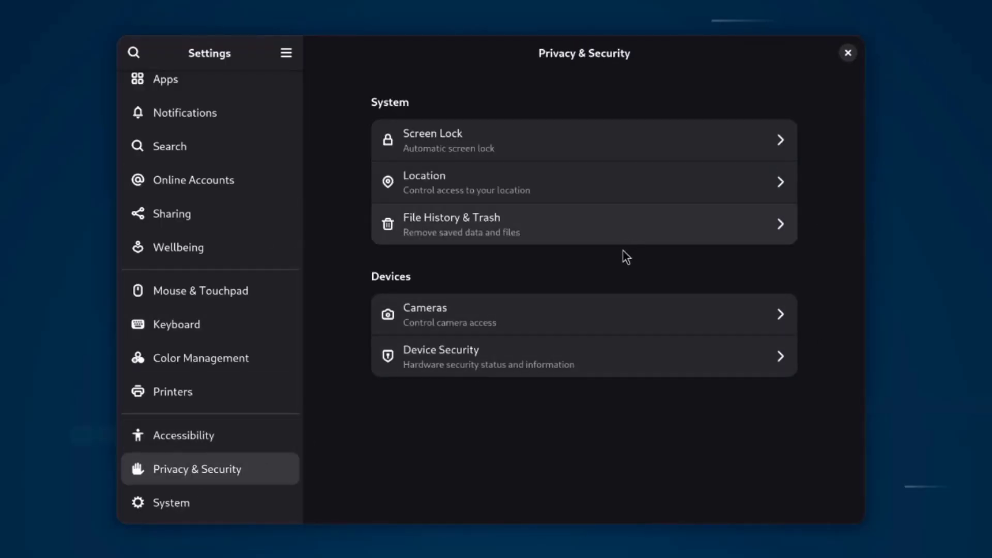
click(537, 313)
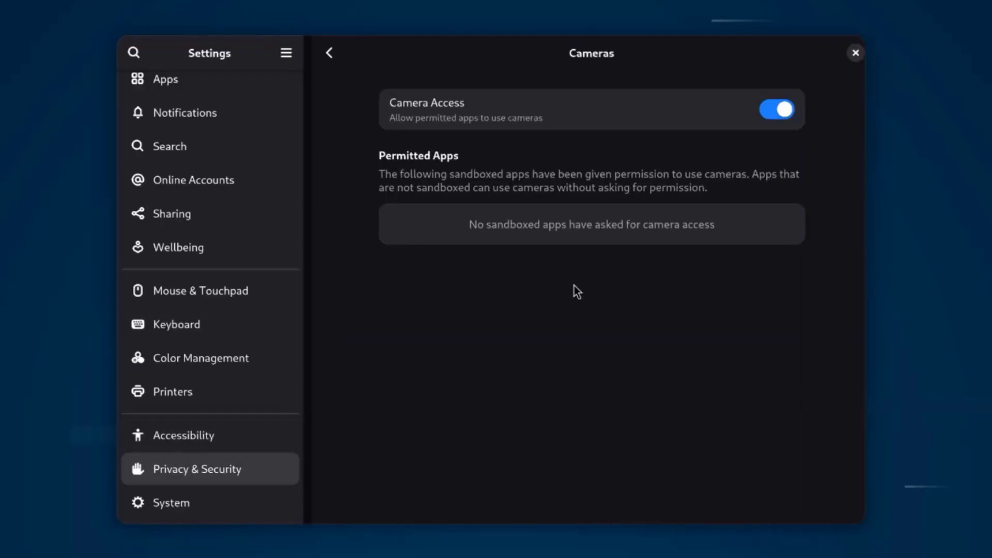
click(323, 52)
click(522, 229)
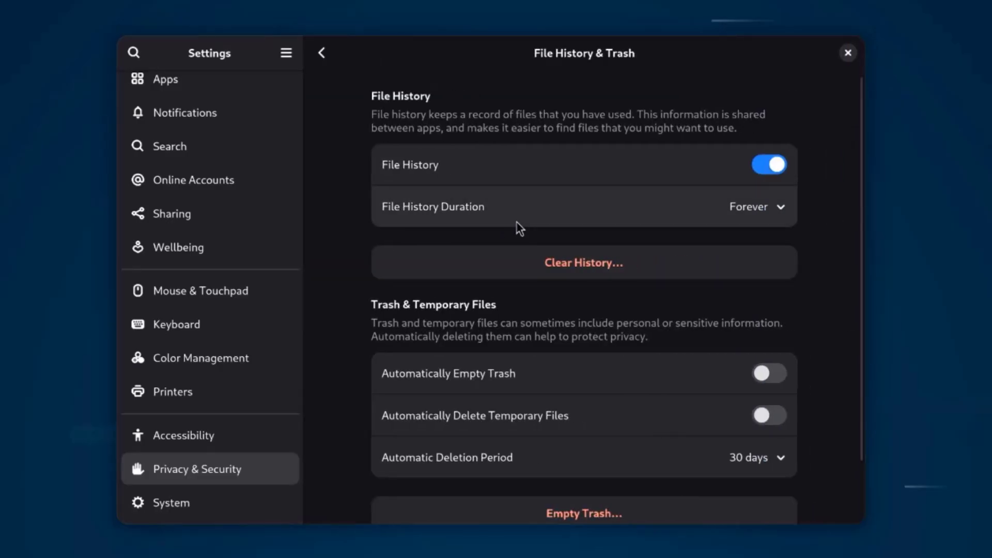
scroll(601, 266, down, 2)
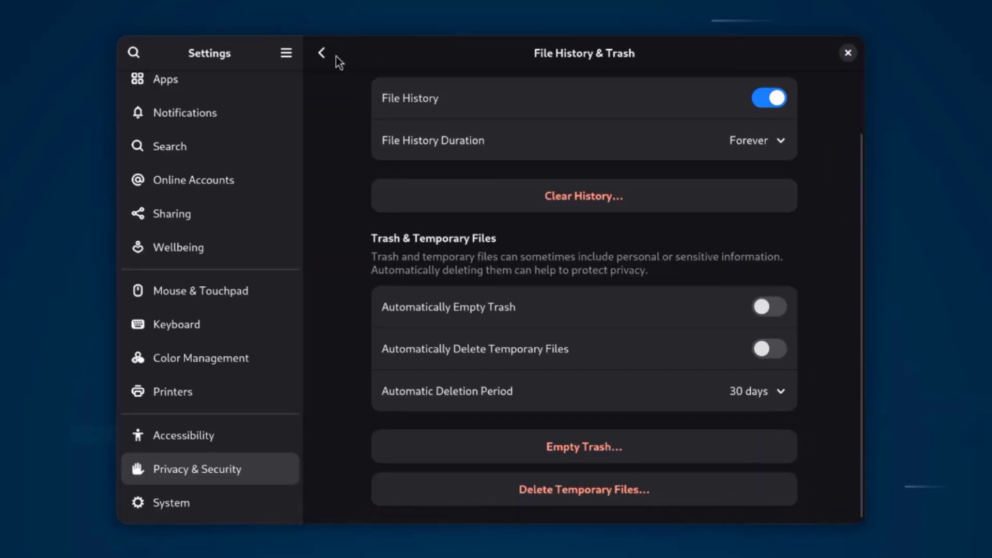
View System > Remote Desktop's hostname and login details, then return to System.
click(170, 502)
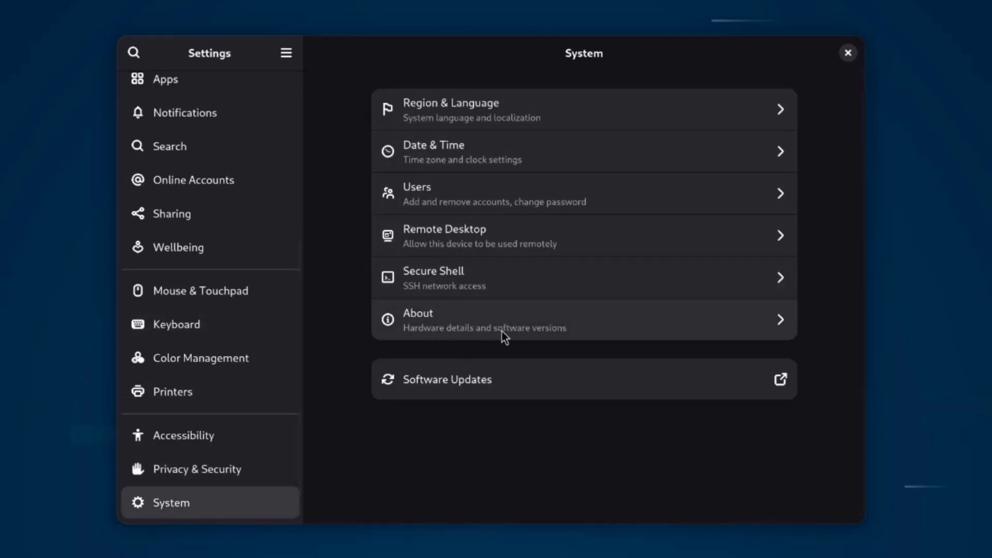
click(531, 235)
scroll(643, 290, down, 3)
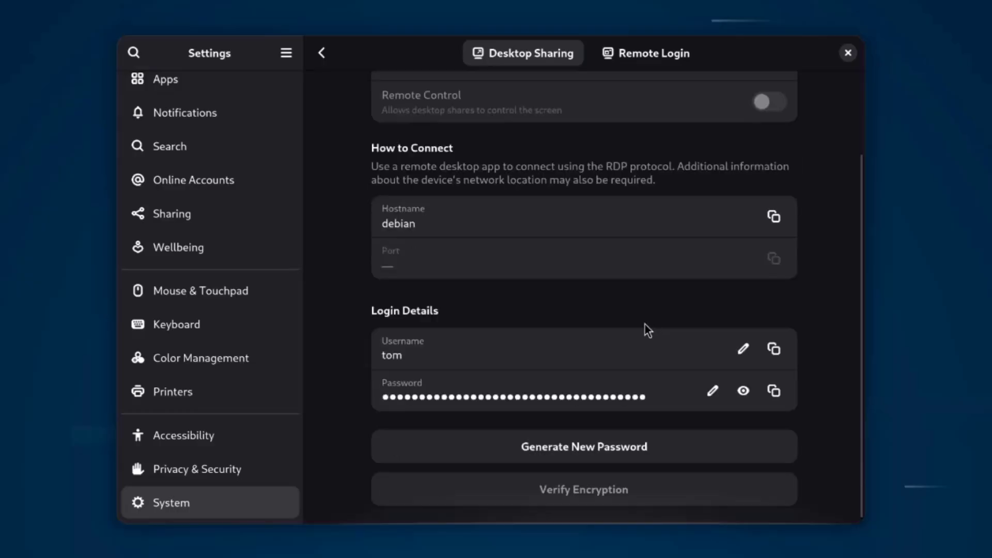
click(320, 54)
Check Firefox's version 140.5.0esr in About Firefox, then launch Evolution from the dock.
click(848, 52)
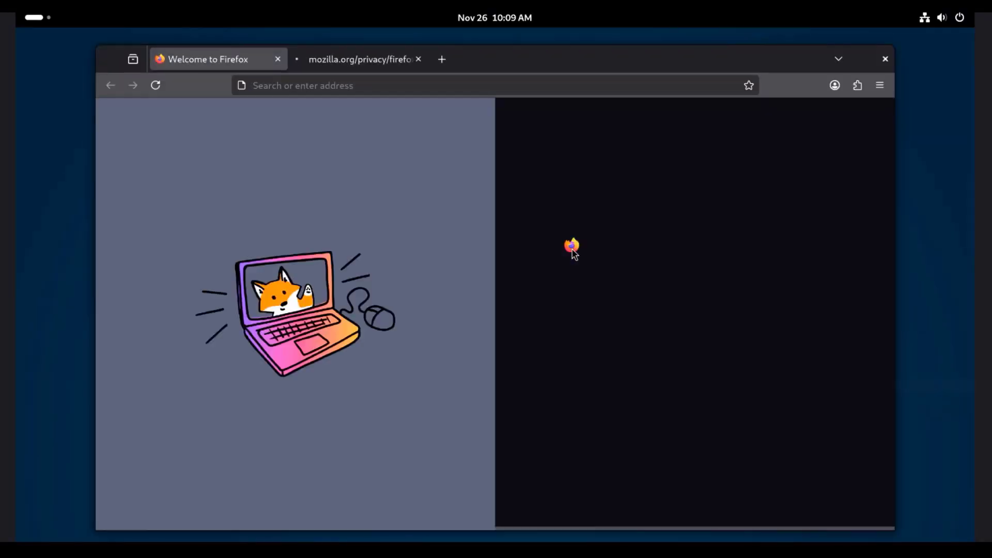
click(845, 103)
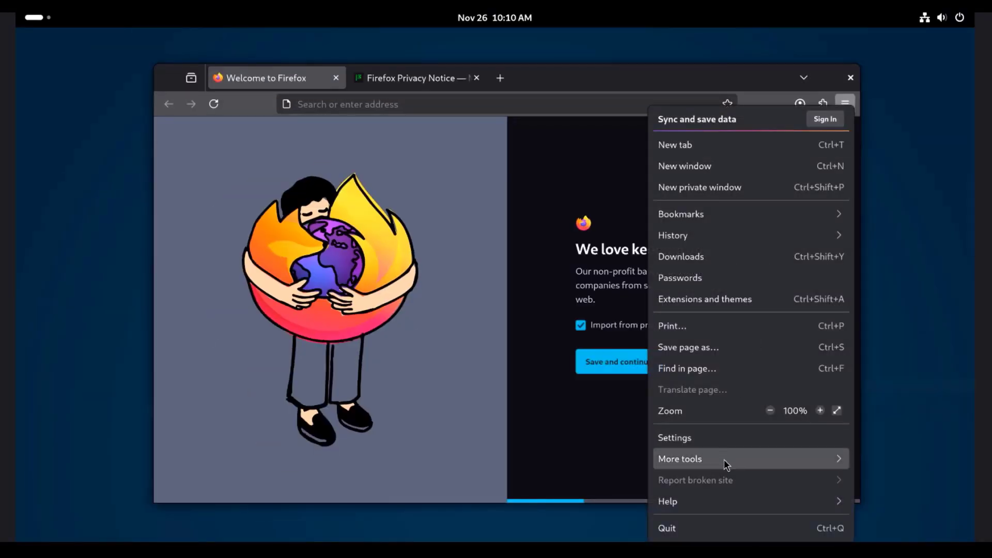
click(720, 501)
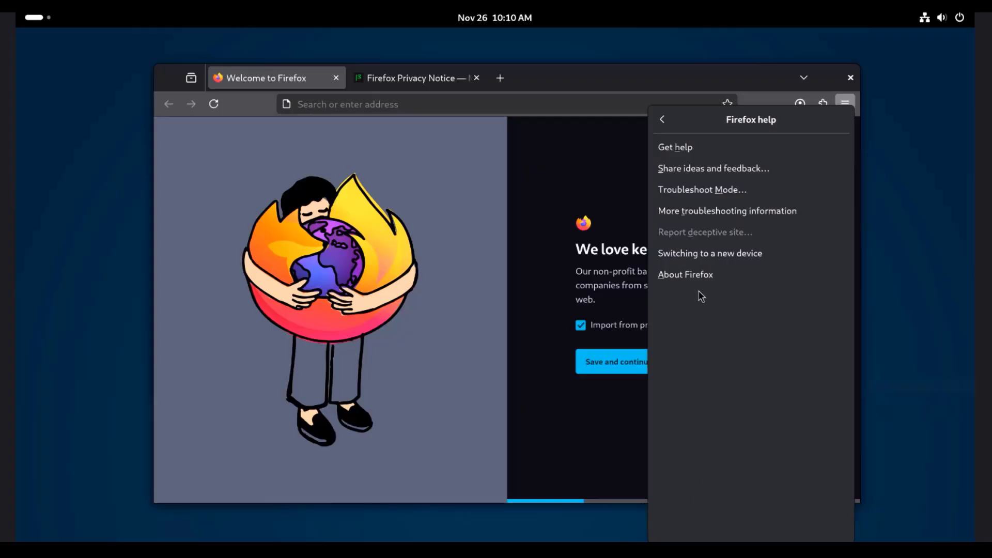
click(700, 275)
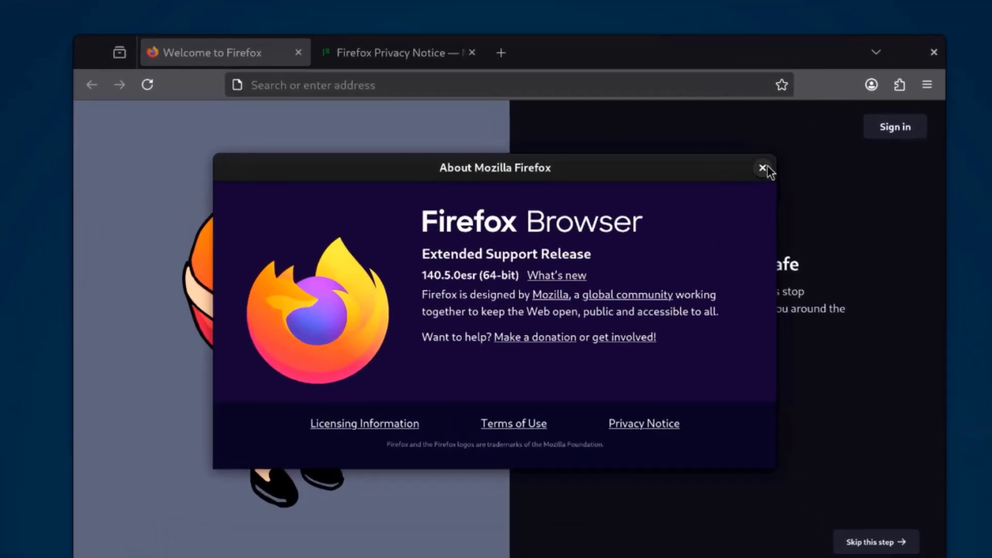
click(763, 167)
key(super)
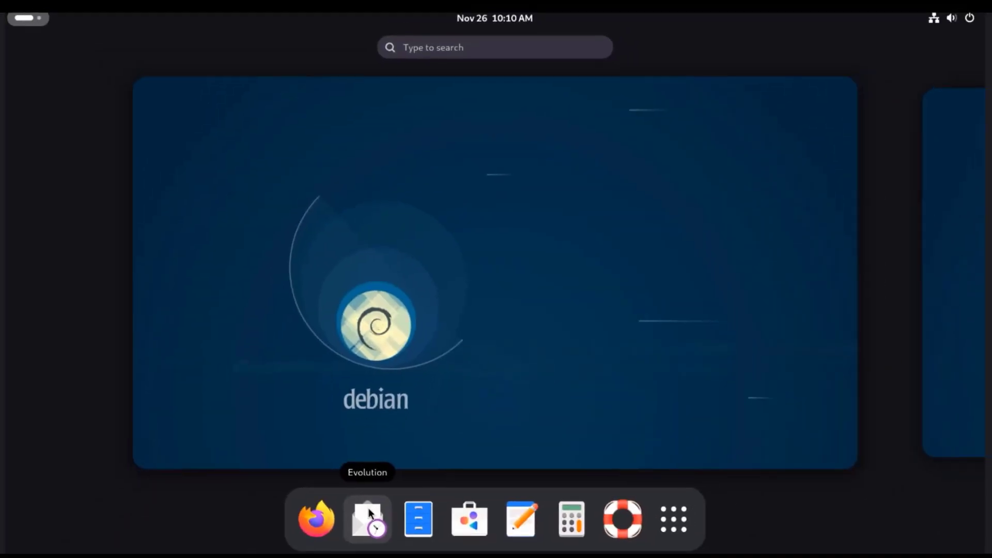
click(370, 513)
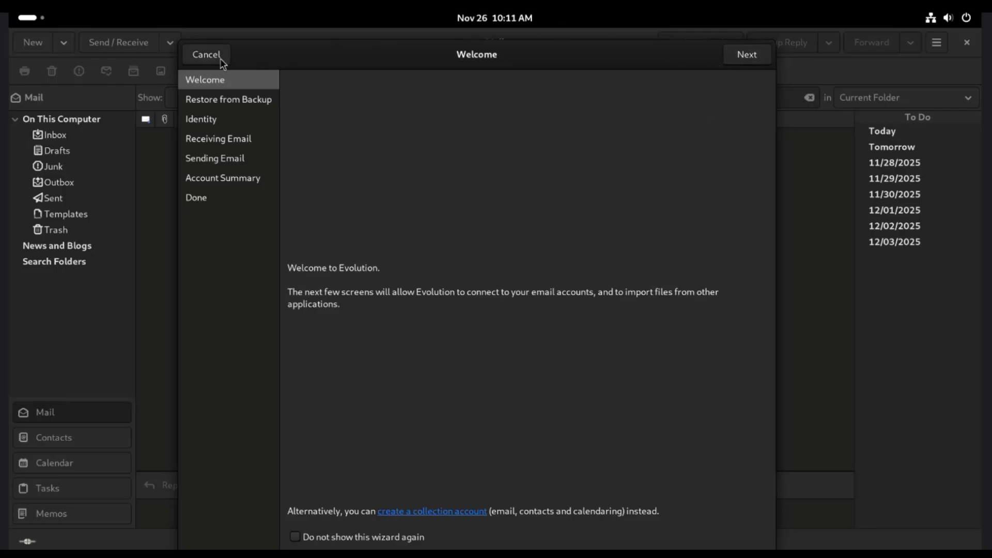
Dismiss Evolution's welcome wizard and switch through the Calendar, Tasks and Memos views.
click(207, 55)
click(72, 468)
click(57, 489)
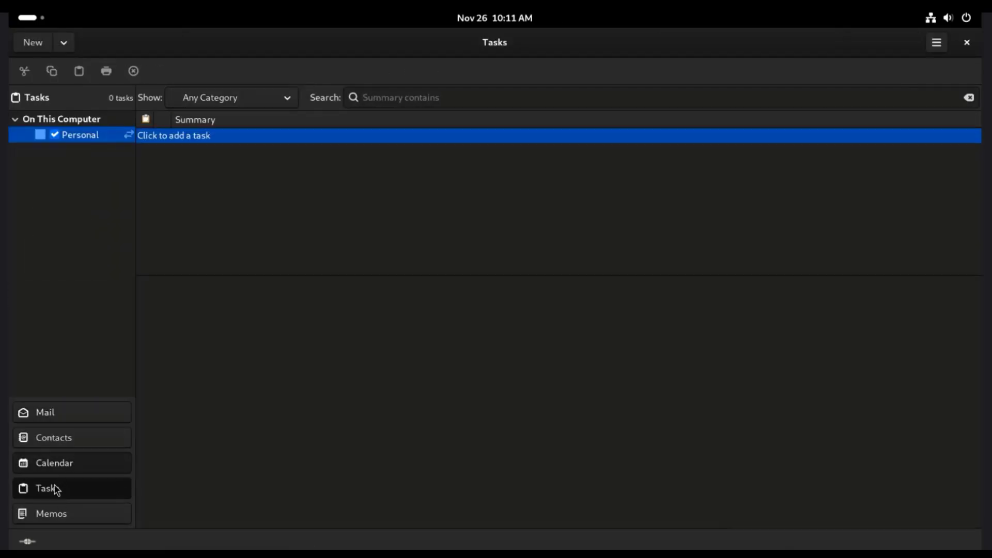
click(61, 517)
Show Evolution's About information via the main menu's Help > About.
click(64, 43)
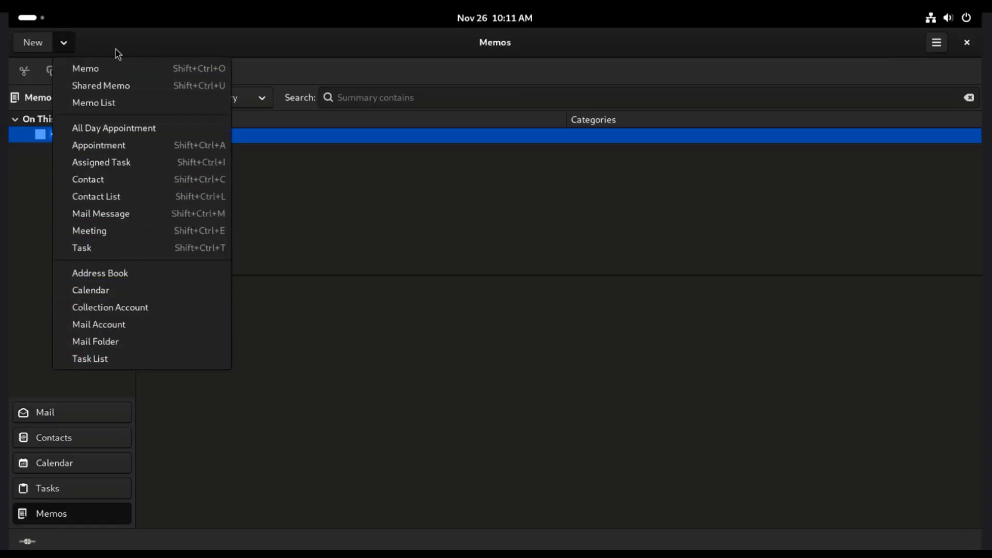
click(937, 45)
click(937, 46)
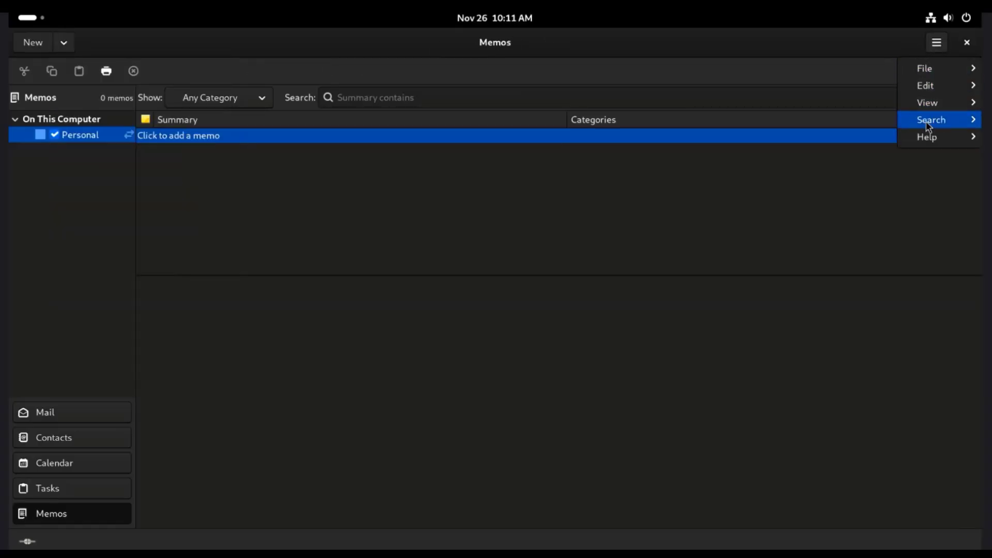
mouse_move(930, 139)
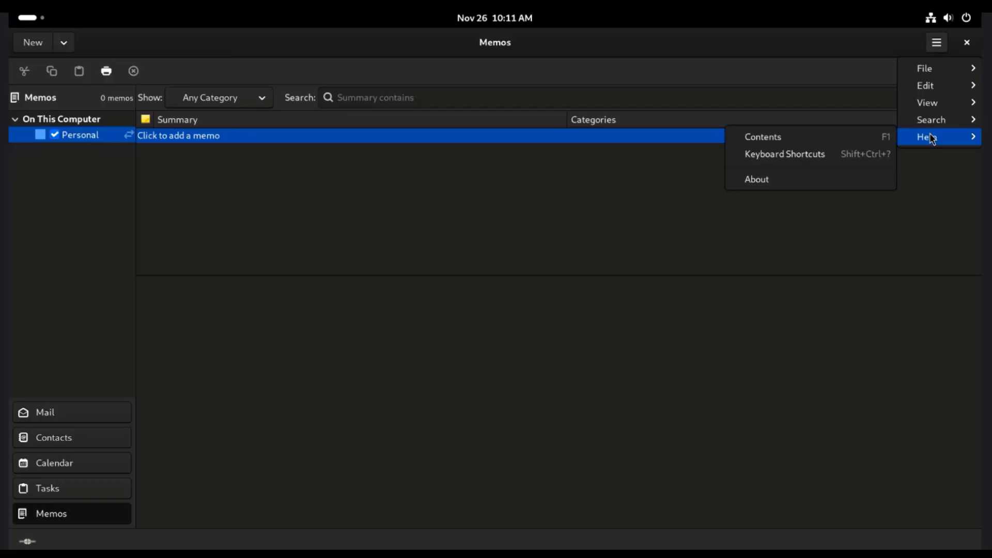
click(833, 179)
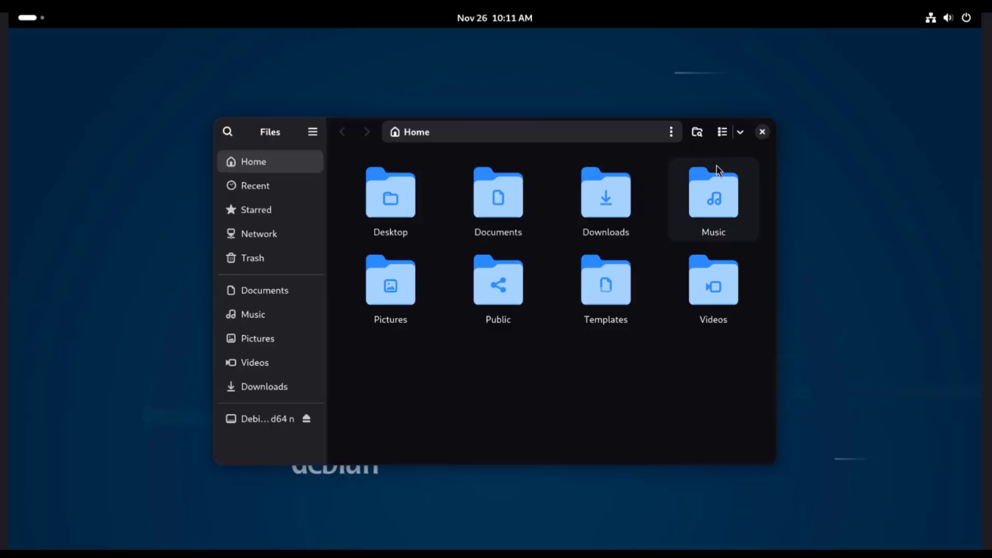
Search the Documents folder and look at the search location notice and item-type filters.
click(514, 213)
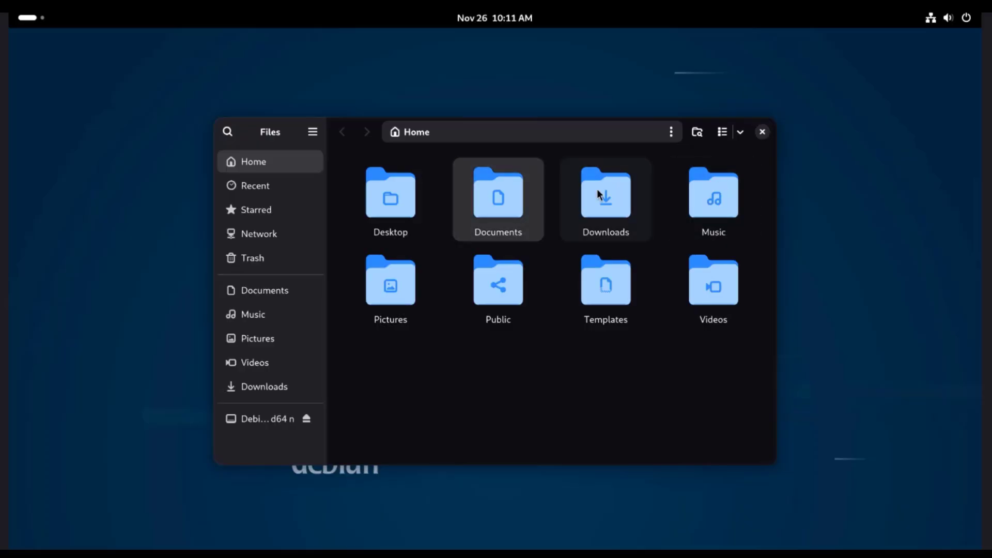
click(697, 132)
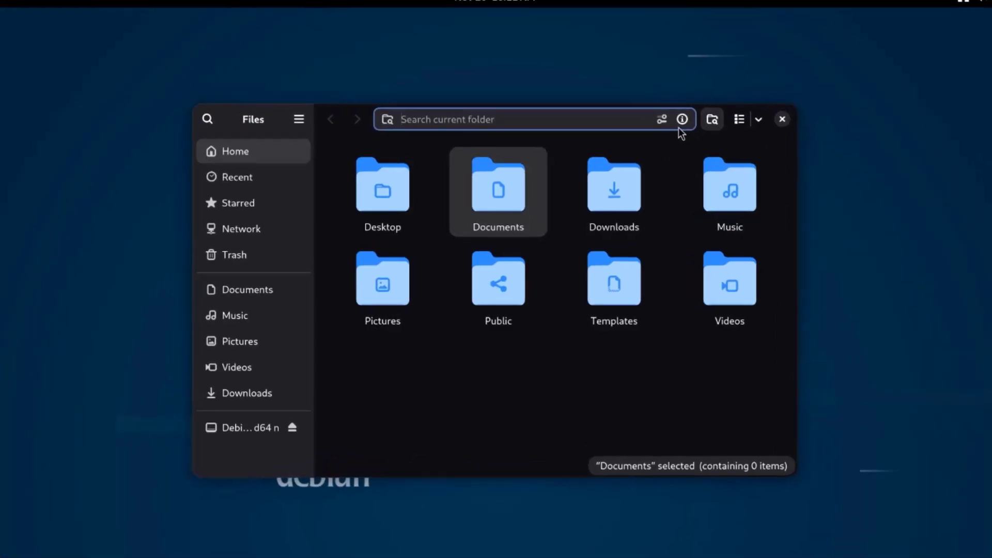
click(670, 136)
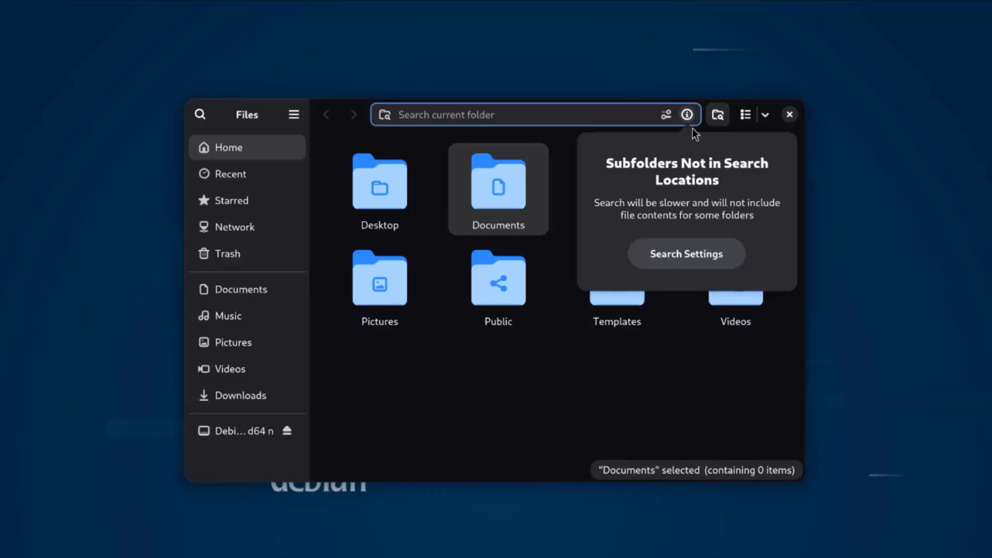
click(637, 115)
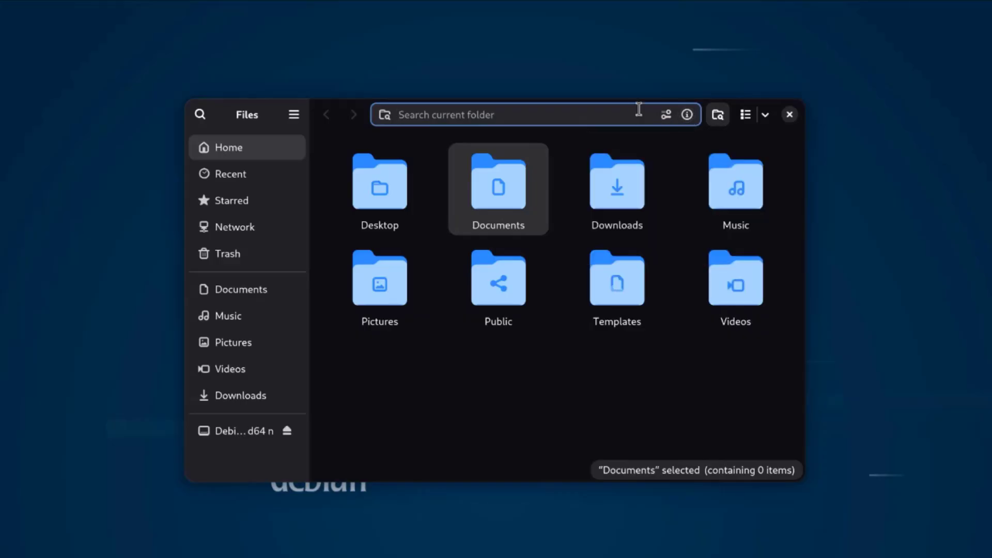
click(667, 116)
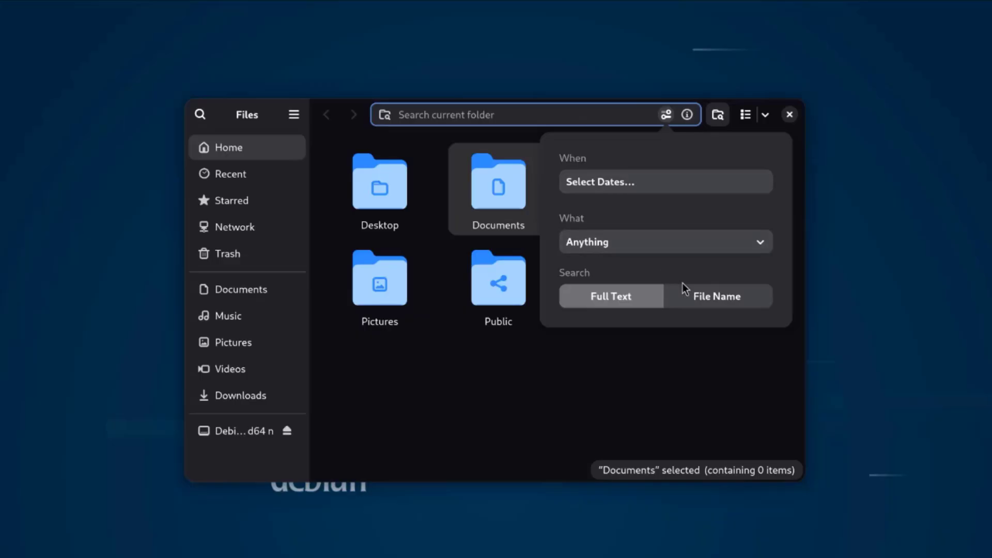
click(743, 249)
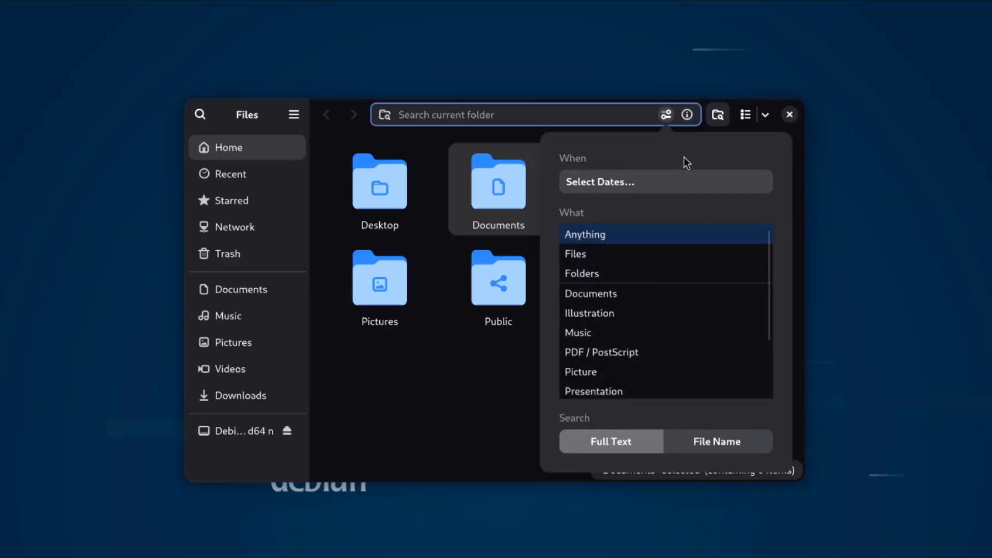
click(666, 115)
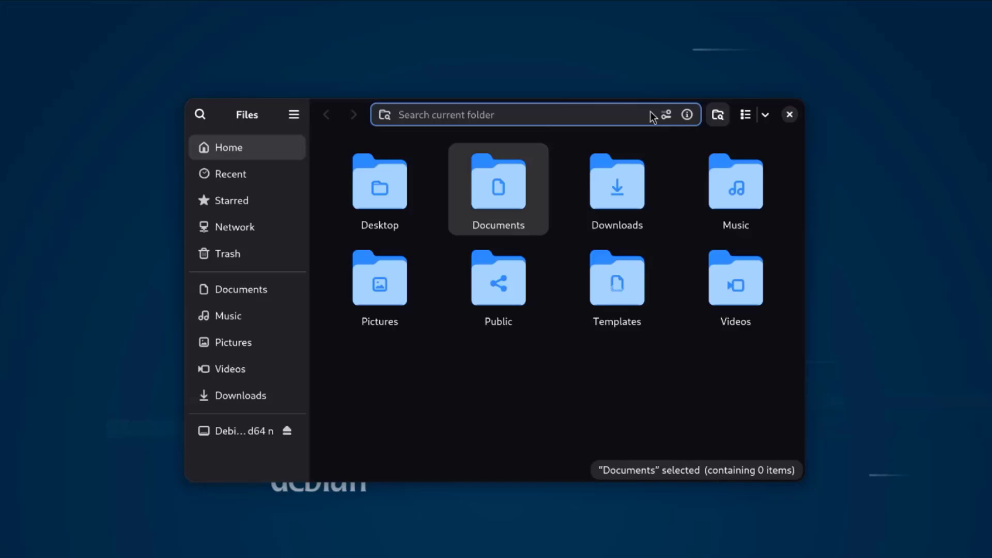
Toggle list and grid view, check icon size and sorting options, then close Files and open Software.
click(746, 115)
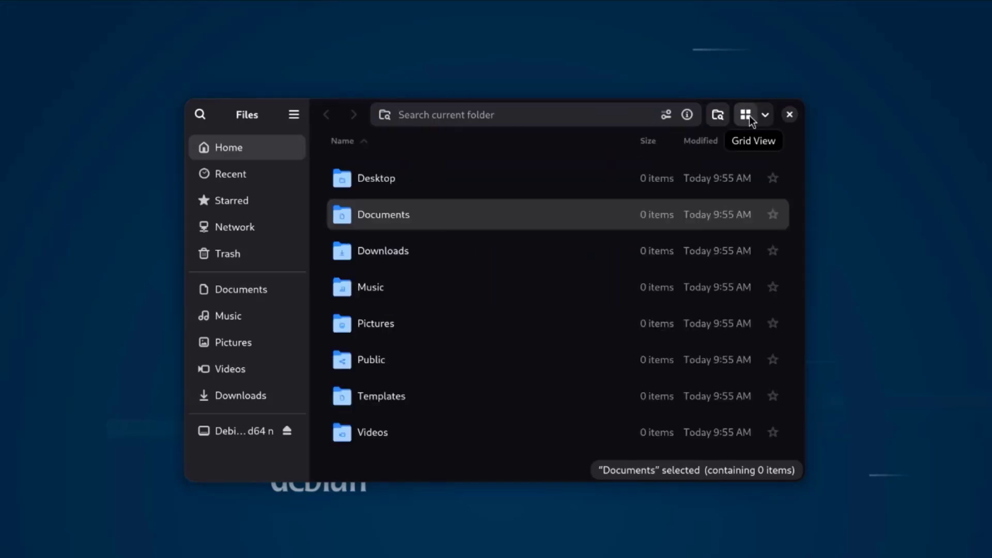
click(747, 115)
click(766, 116)
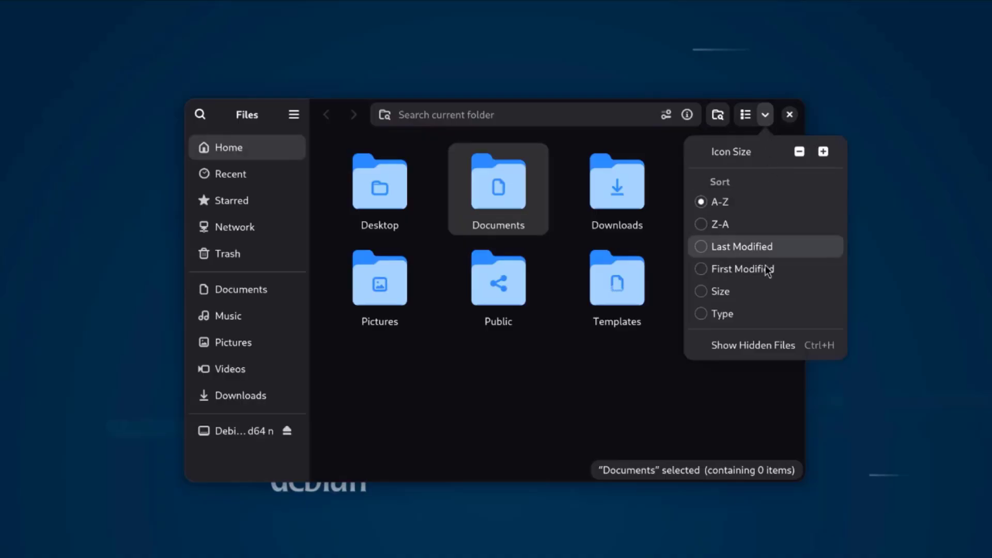
click(641, 147)
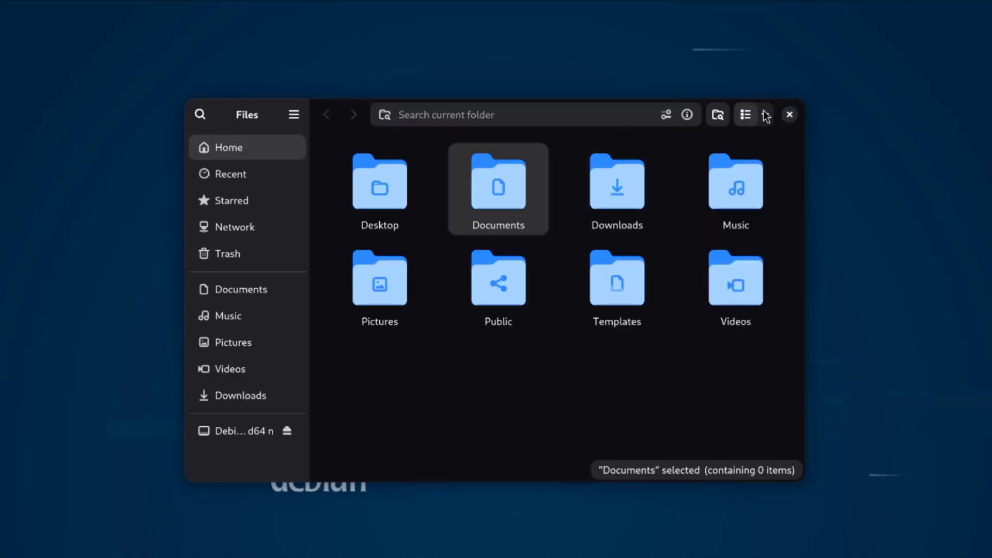
click(789, 115)
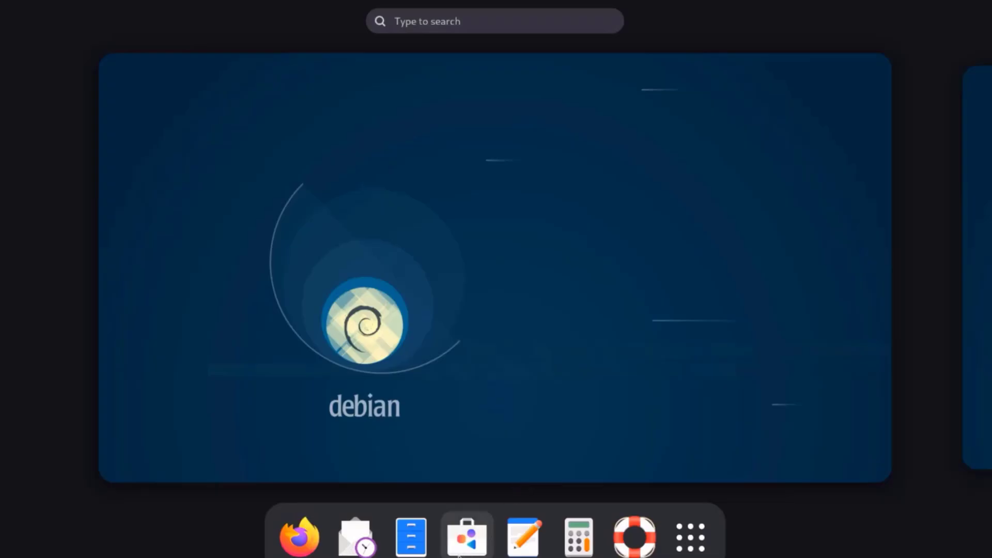
click(460, 551)
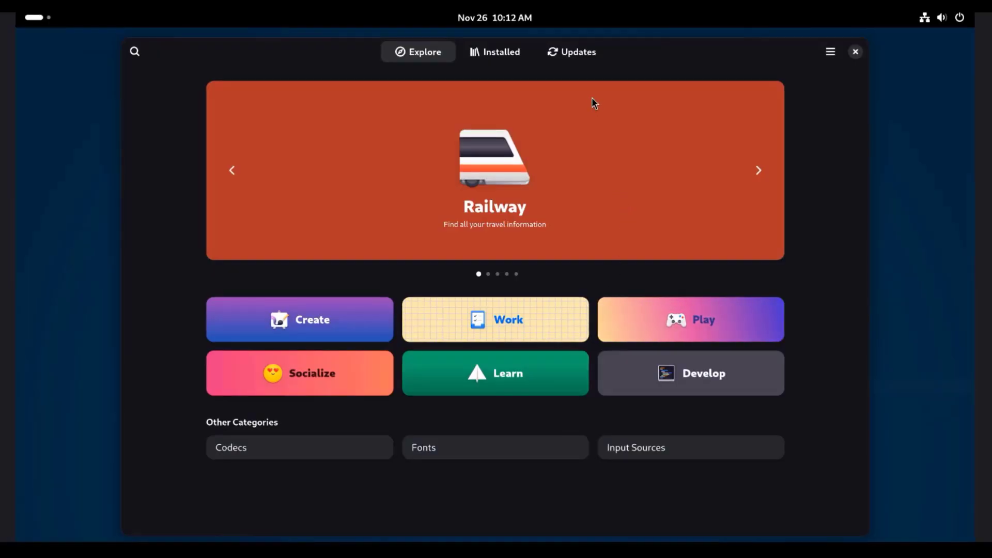
Browse the Create and Develop app categories in GNOME Software.
click(336, 322)
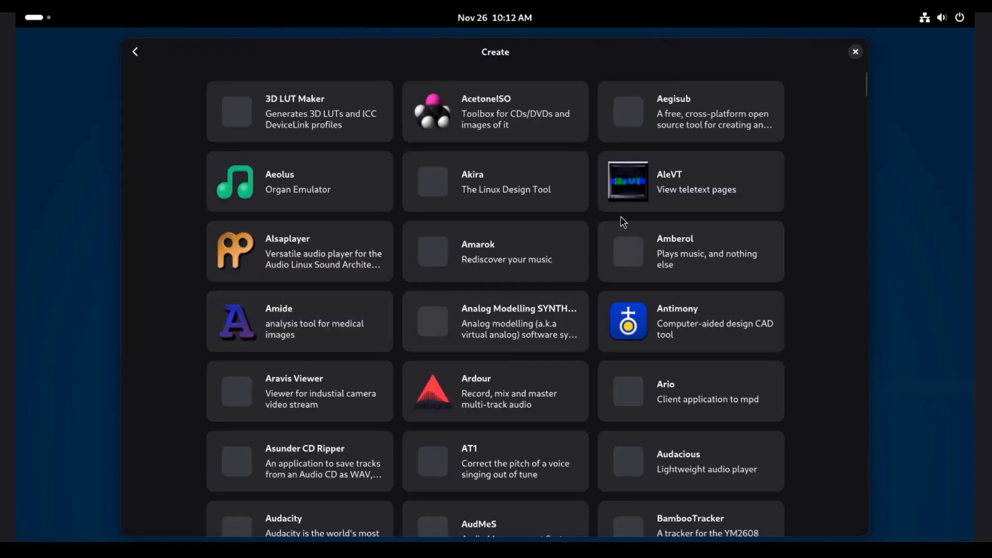
scroll(555, 298, down, 10)
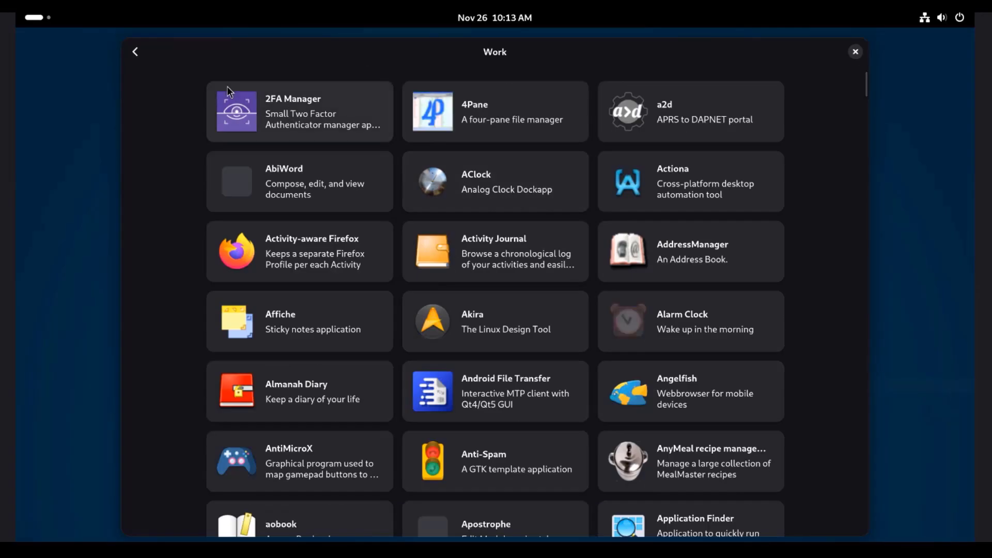
click(139, 55)
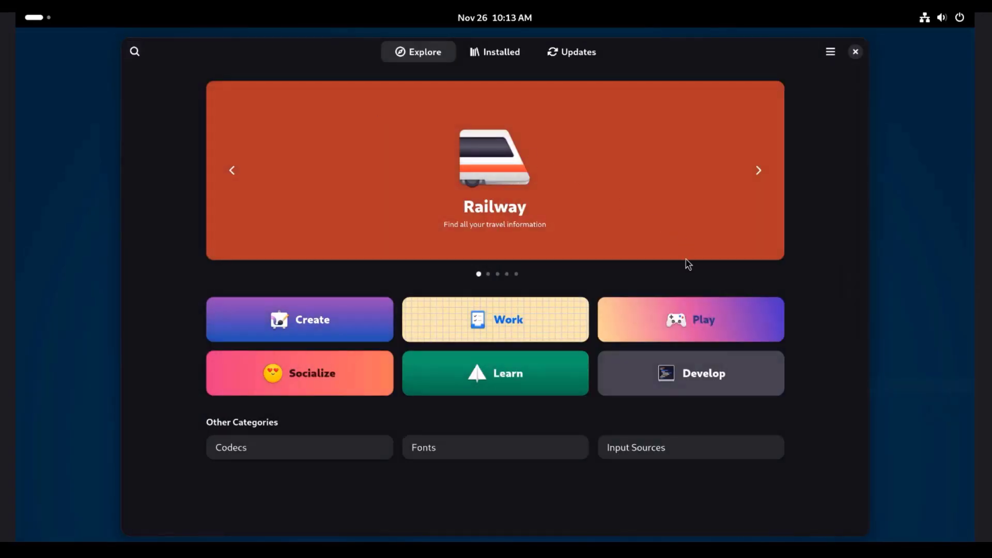
click(674, 395)
click(134, 51)
Scroll through the list of installed apps.
click(523, 57)
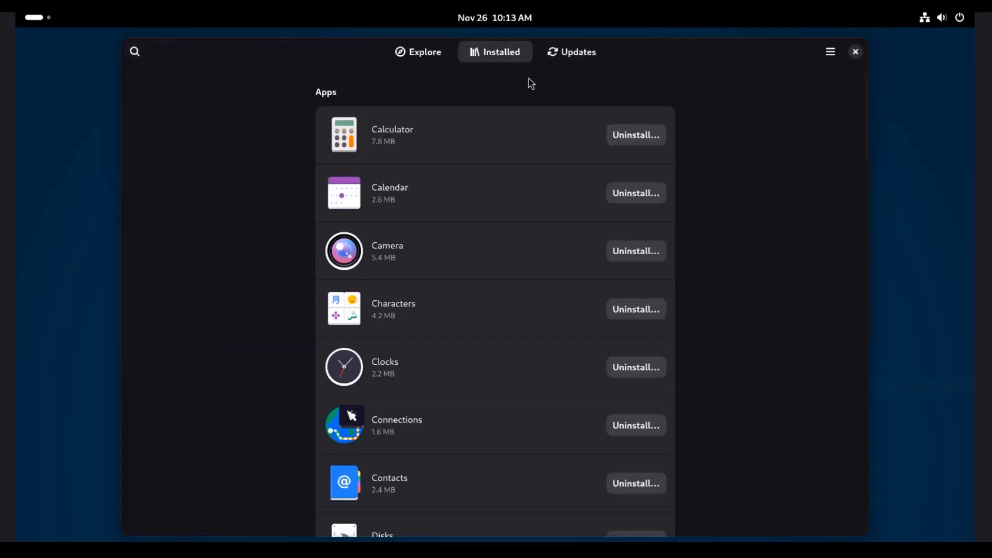
scroll(541, 341, down, 20)
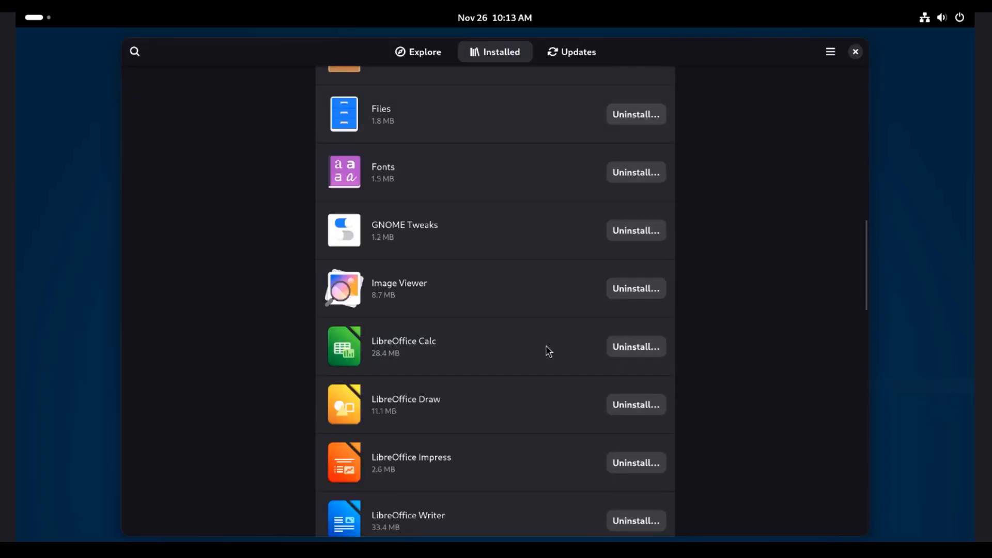
scroll(550, 348, down, 5)
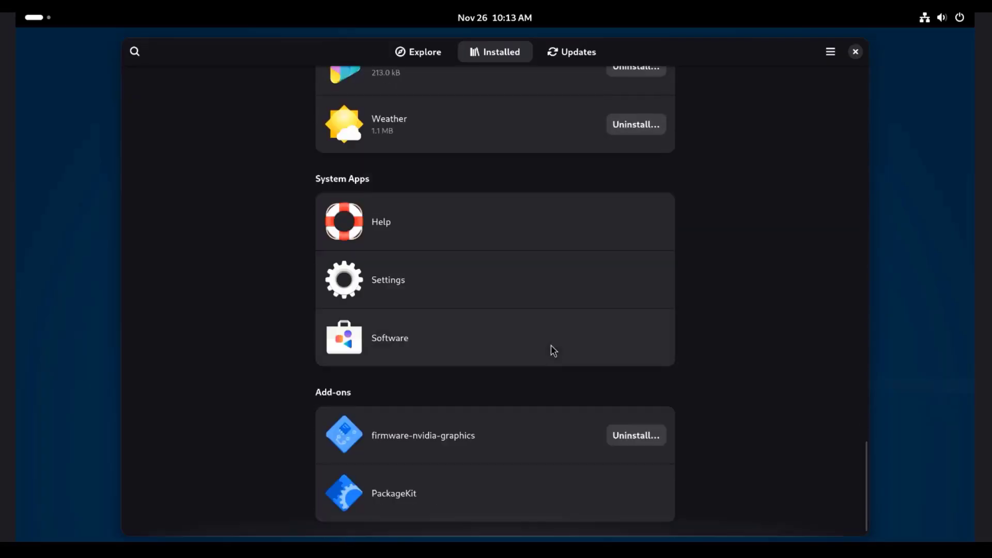
scroll(550, 345, up, 8)
scroll(556, 340, up, 9)
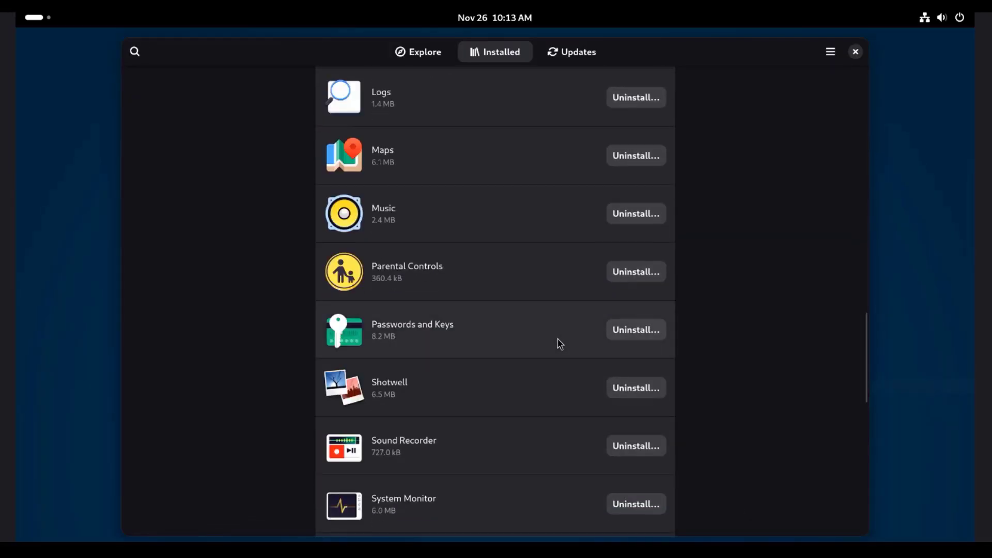
scroll(563, 339, up, 3)
Confirm updates show Up to Date and display About Software version 48.3.
click(571, 51)
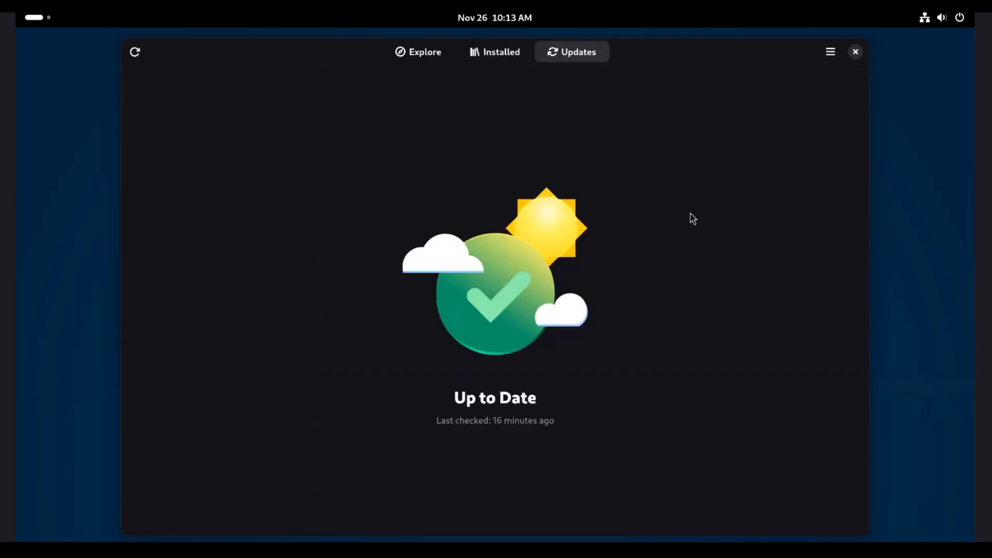
click(830, 53)
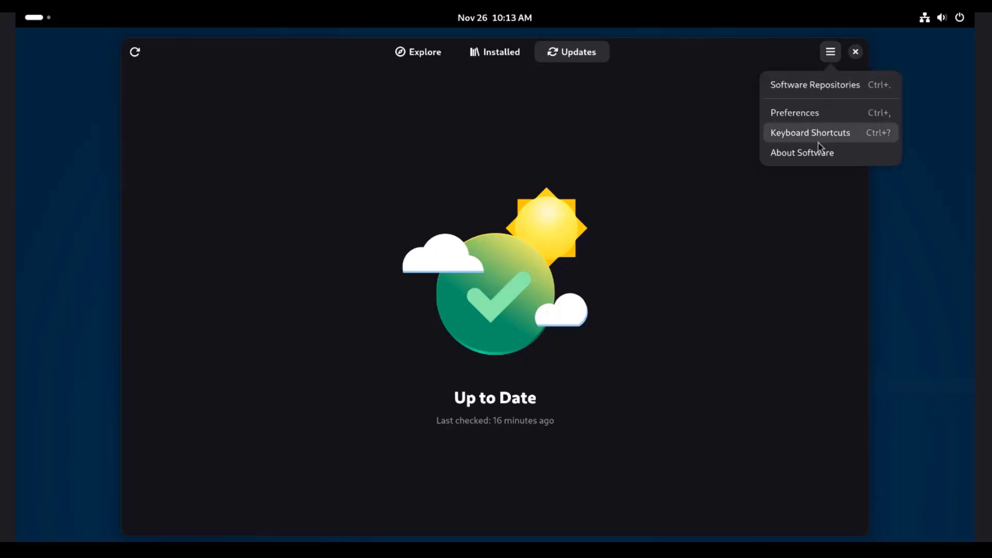
click(815, 153)
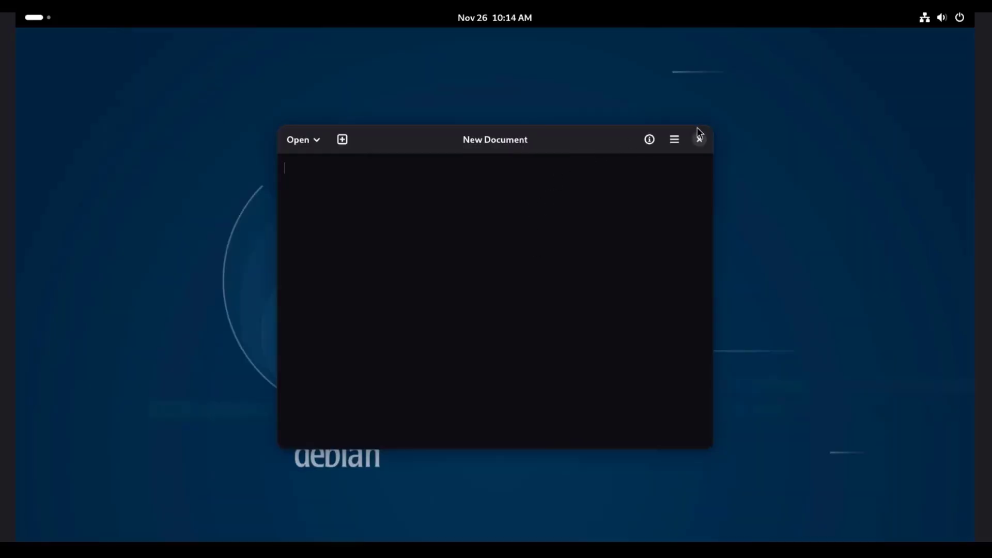
Show the empty New Document's properties and statistics, then open the editor's main menu.
click(650, 142)
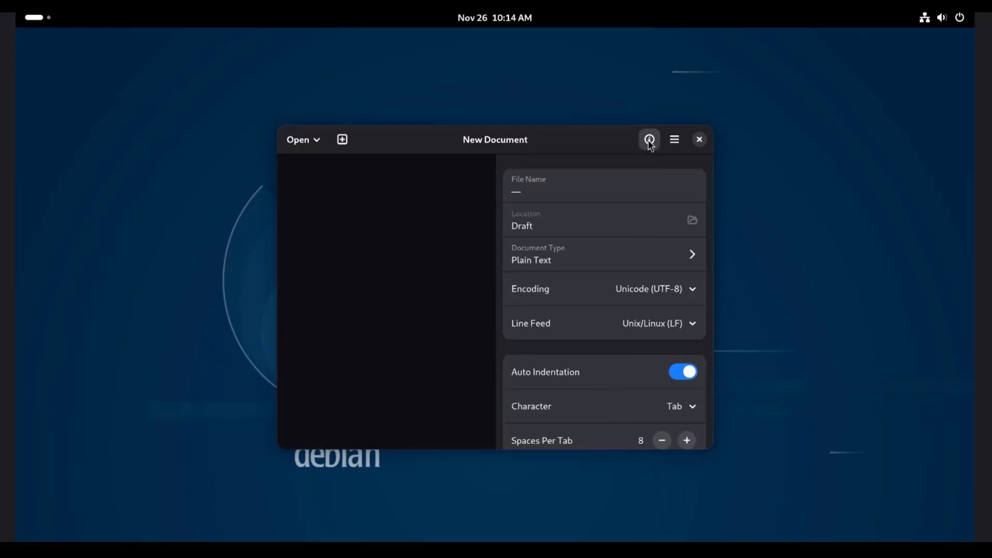
scroll(605, 269, down, 5)
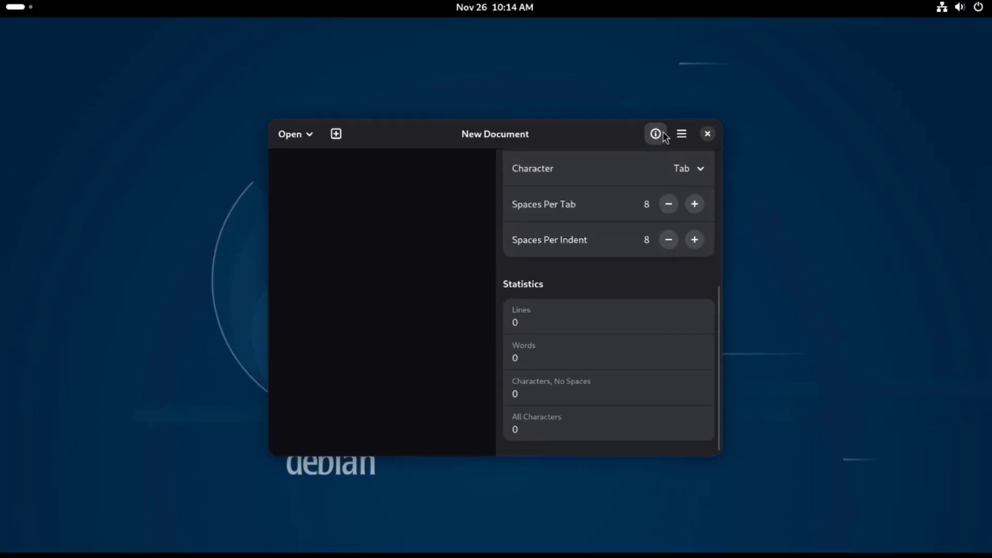
click(657, 135)
click(681, 135)
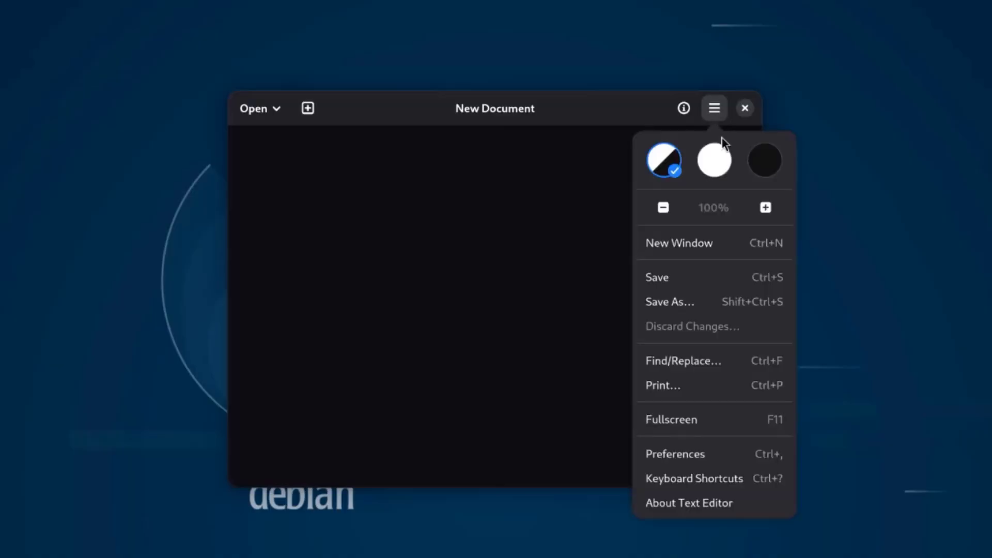
click(598, 126)
Search Activities for 'ter' and launch Terminal.
key(super)
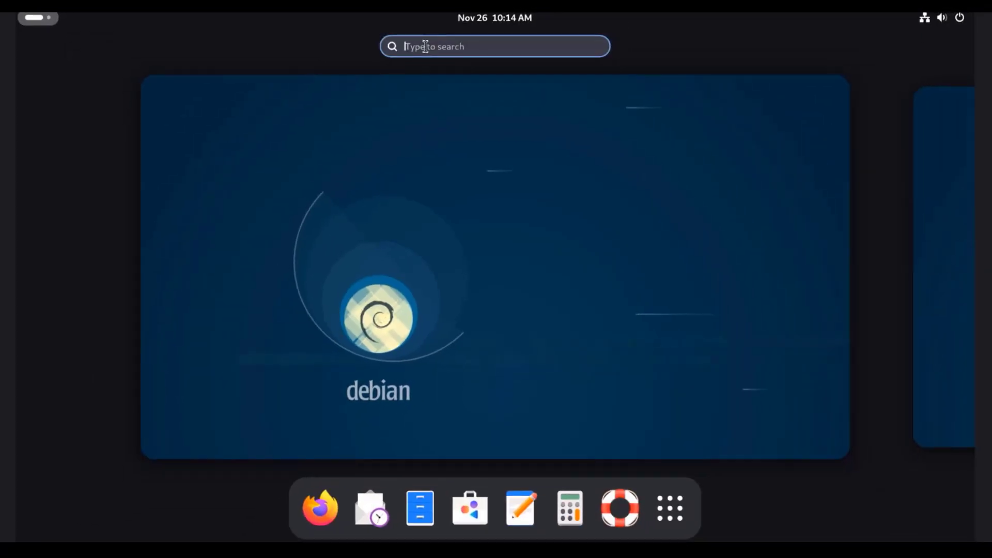
text(ter)
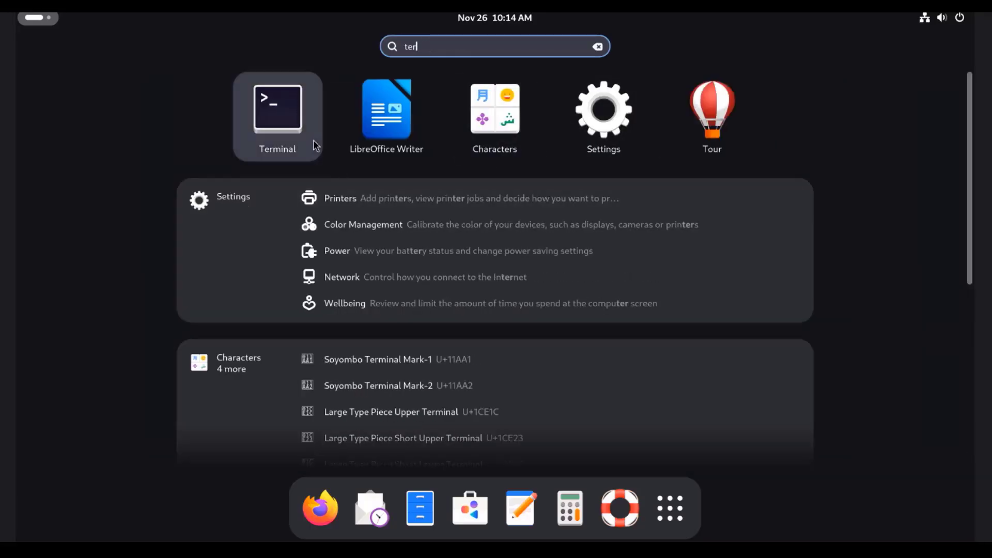
click(292, 113)
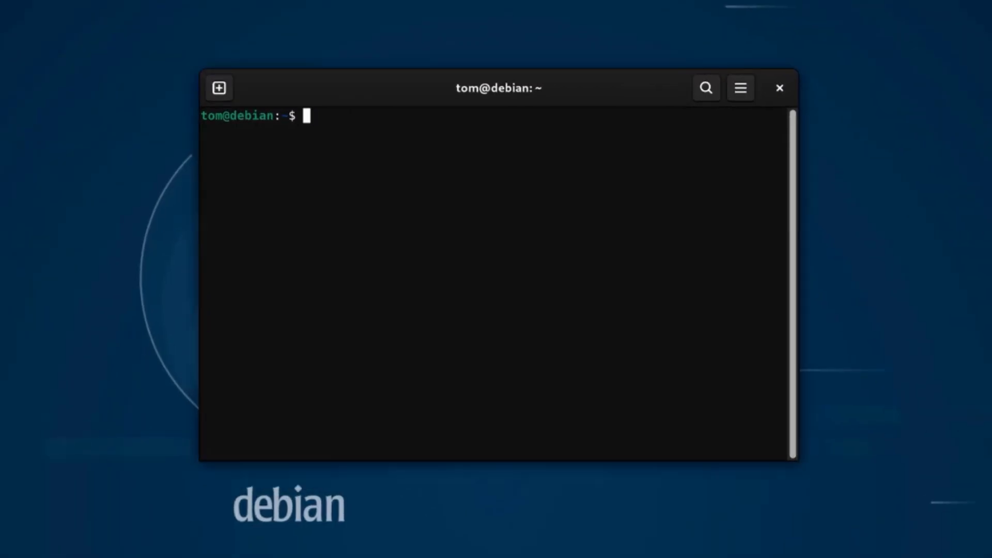
Run echo $XDG_SESSION_TYPE, uname -r and gnome-shell --version to show Wayland, kernel and Shell 48.4.
text(echo $XDG)
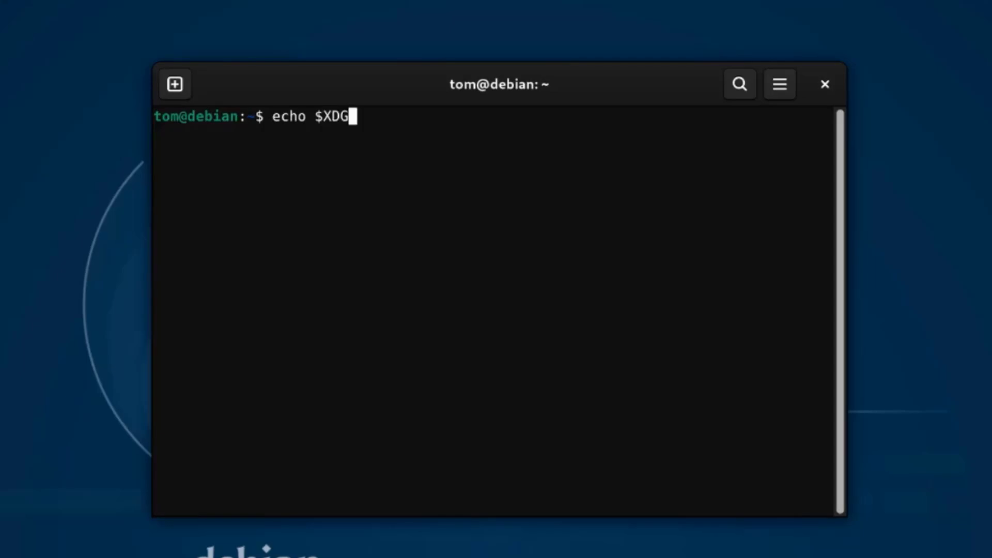
text(_SESSION_TYPE)
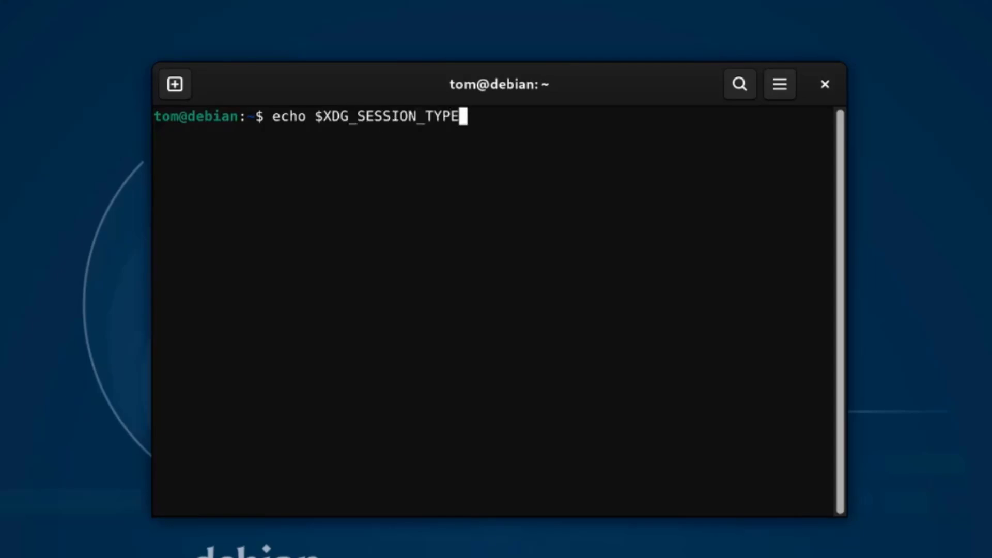
key(Return)
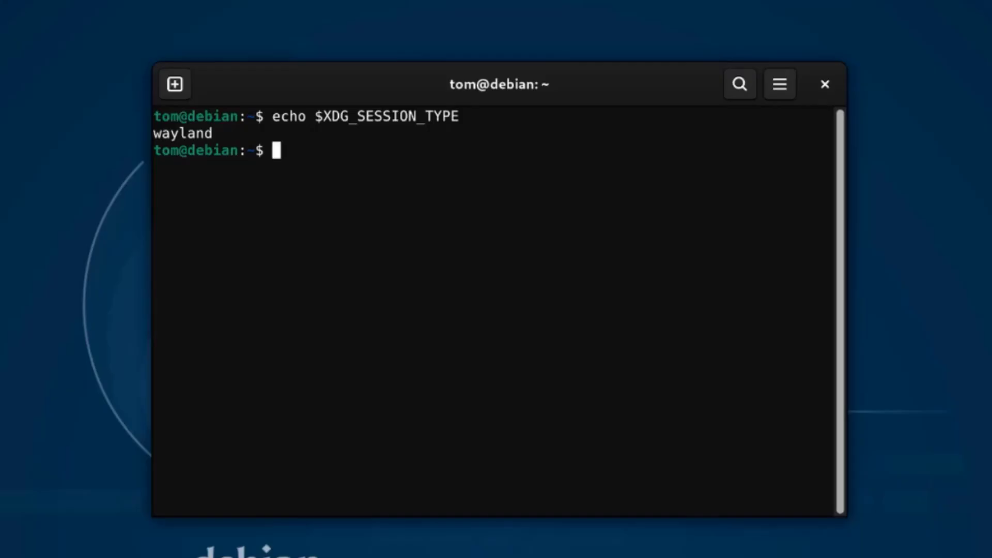
text(uname -r)
key(Return)
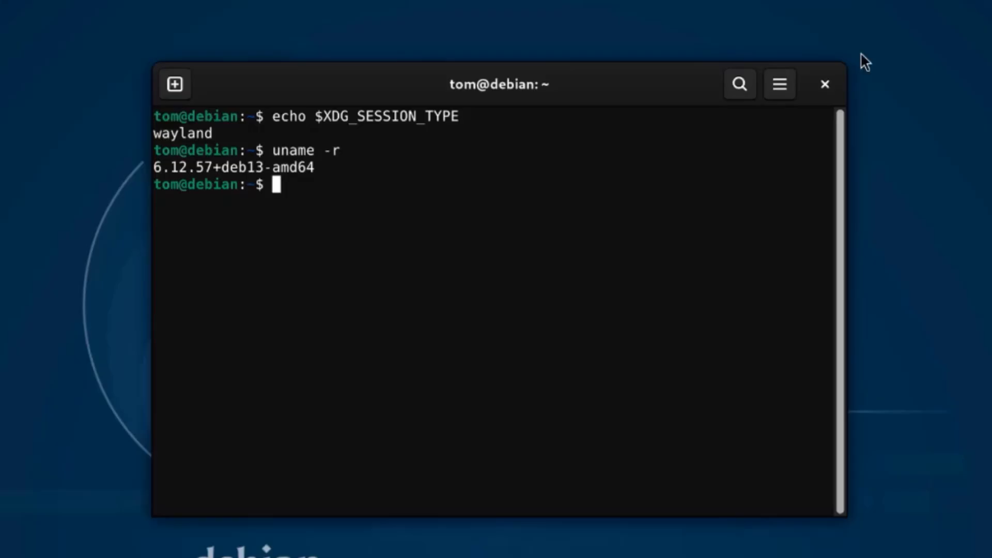
text(gnome-shell)
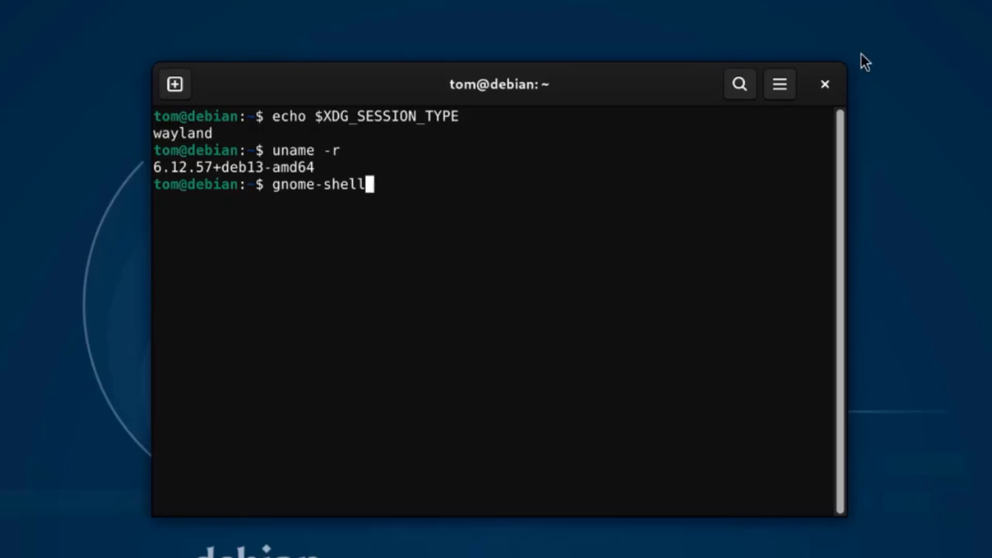
text( --version)
key(Return)
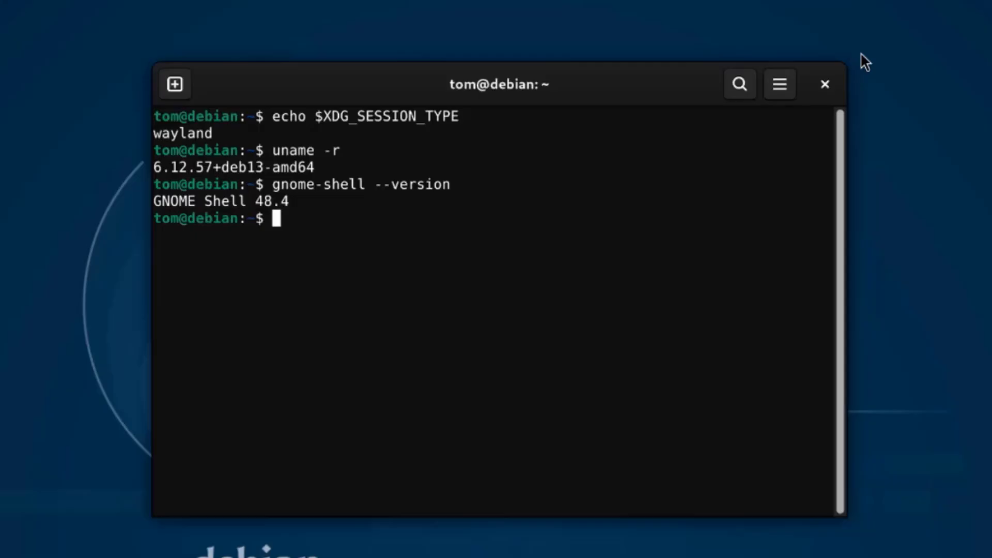
Confirm vlc is missing, see sudo apt install vlc refused, then run su - for root.
text(vlc)
key(Return)
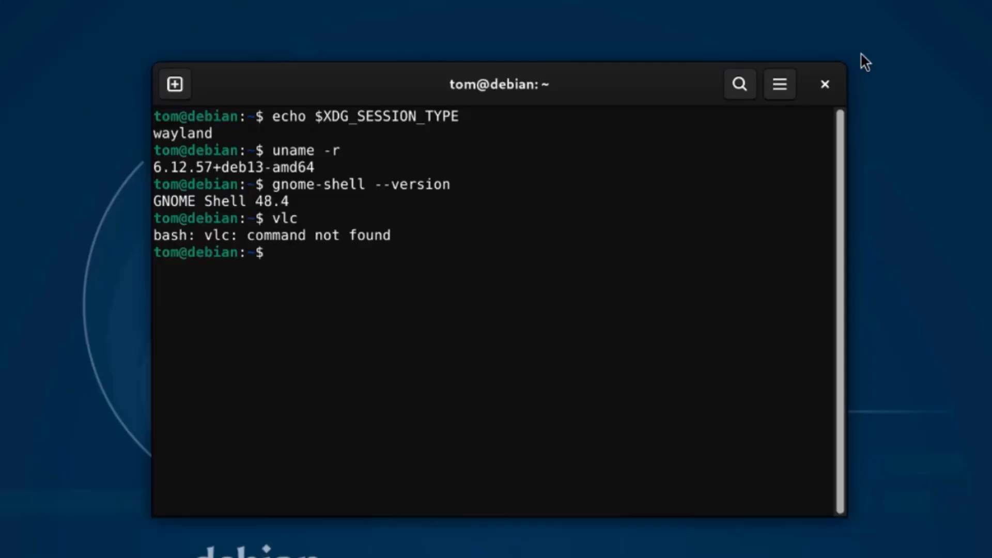
text(sudo apt installl vlc)
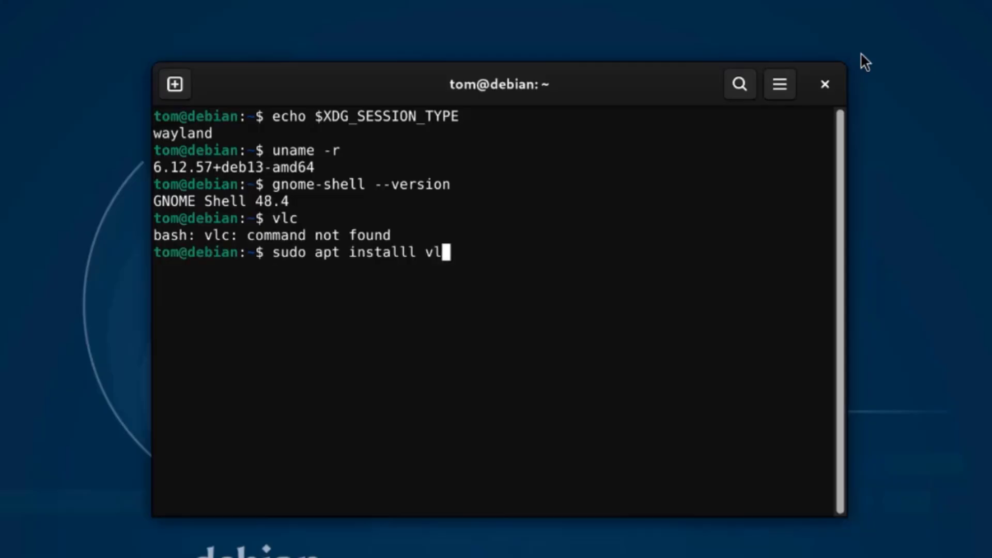
key(Return)
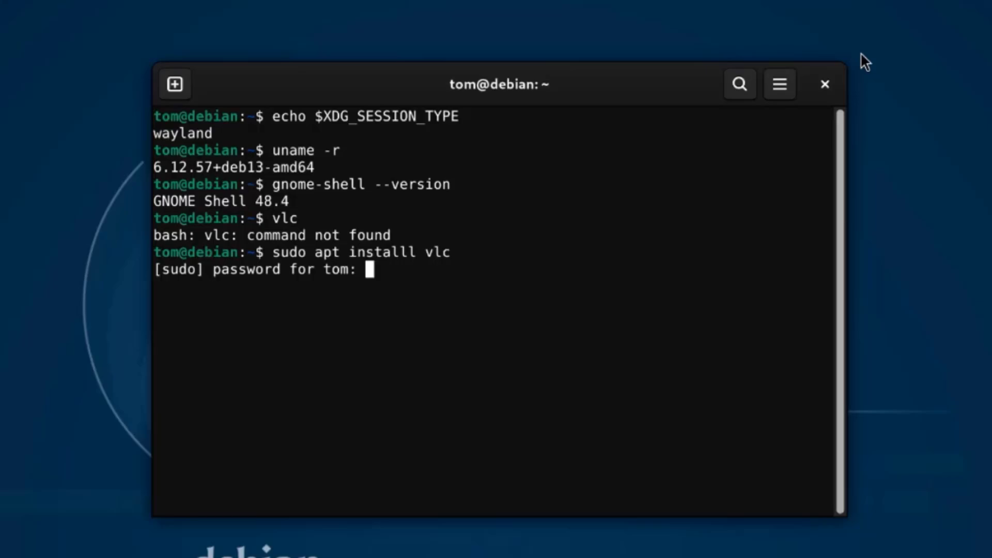
key(Return)
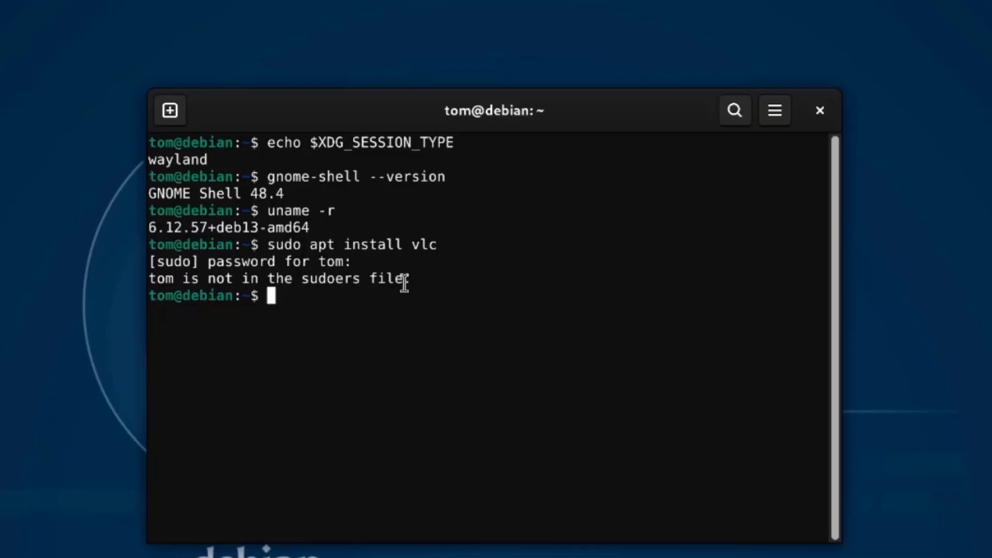
drag(405, 284, 133, 279)
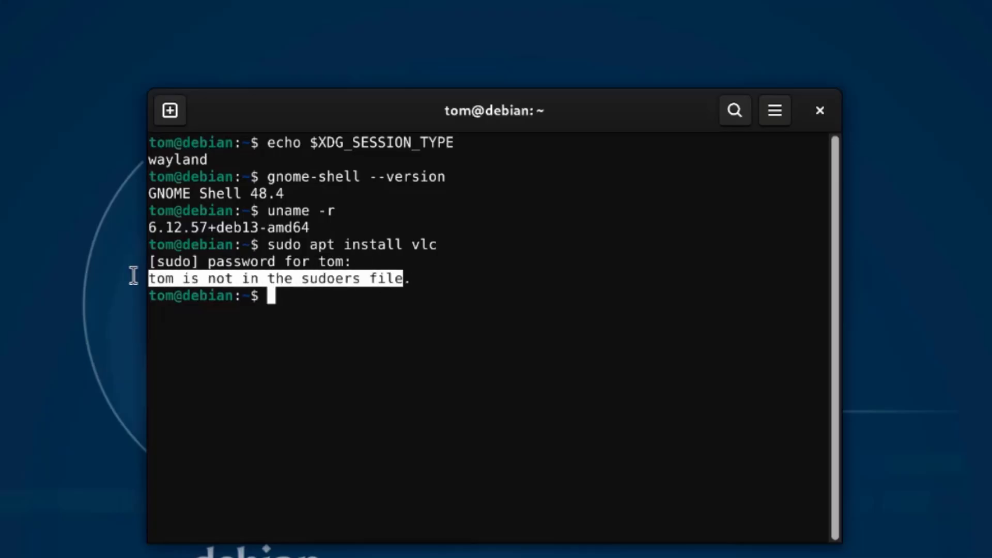
click(258, 294)
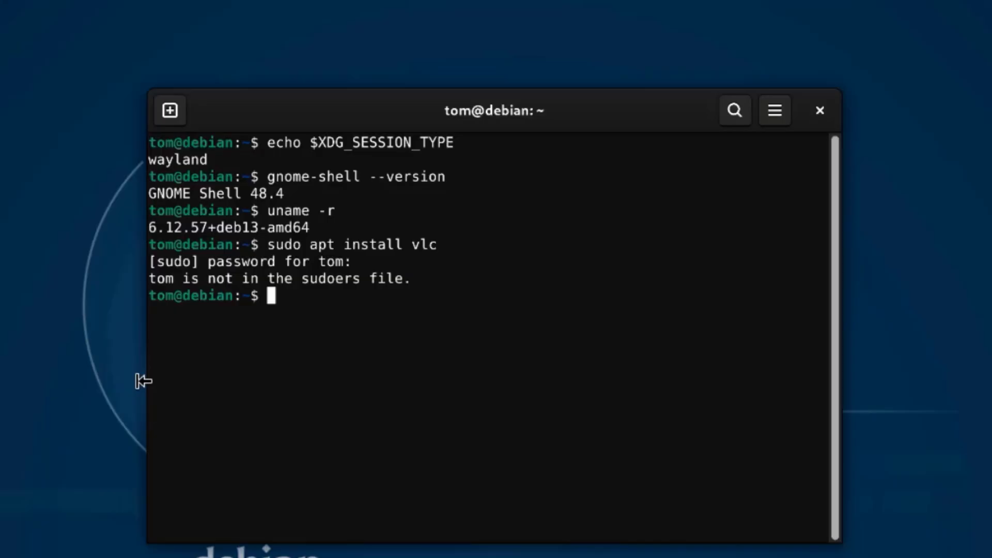
text(su -)
key(Return)
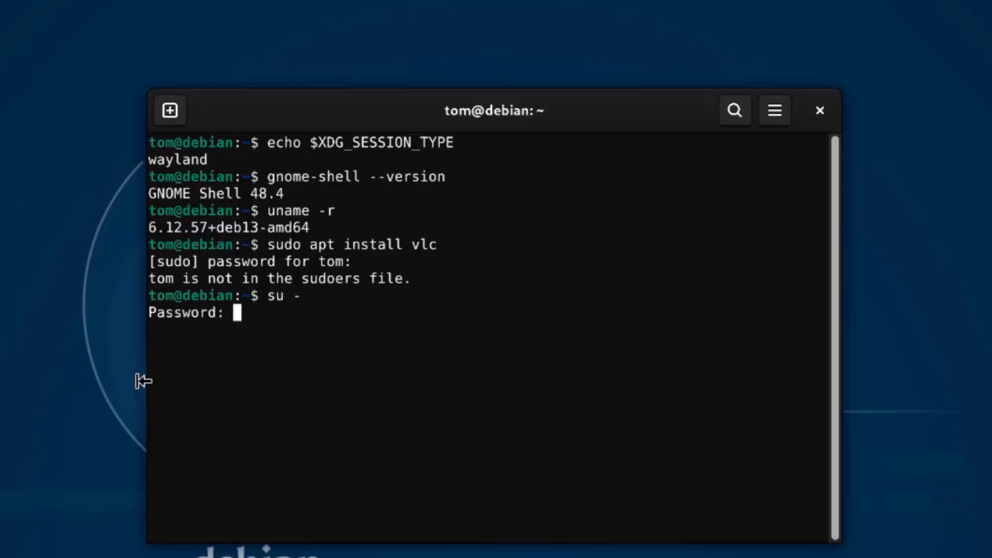
Log in as root, open the sudoers file with visudo and reach the root privilege line.
key(Return)
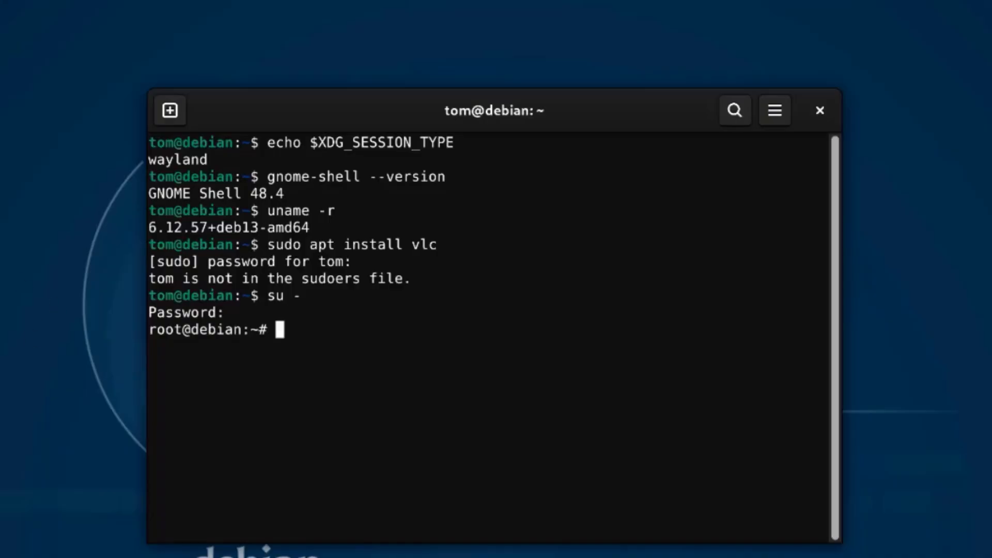
text(visudo)
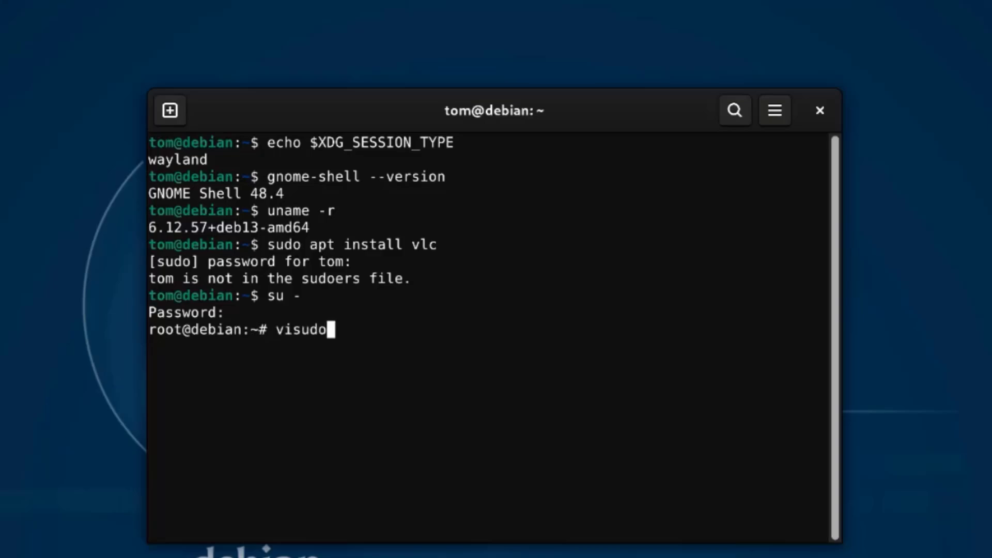
key(Return)
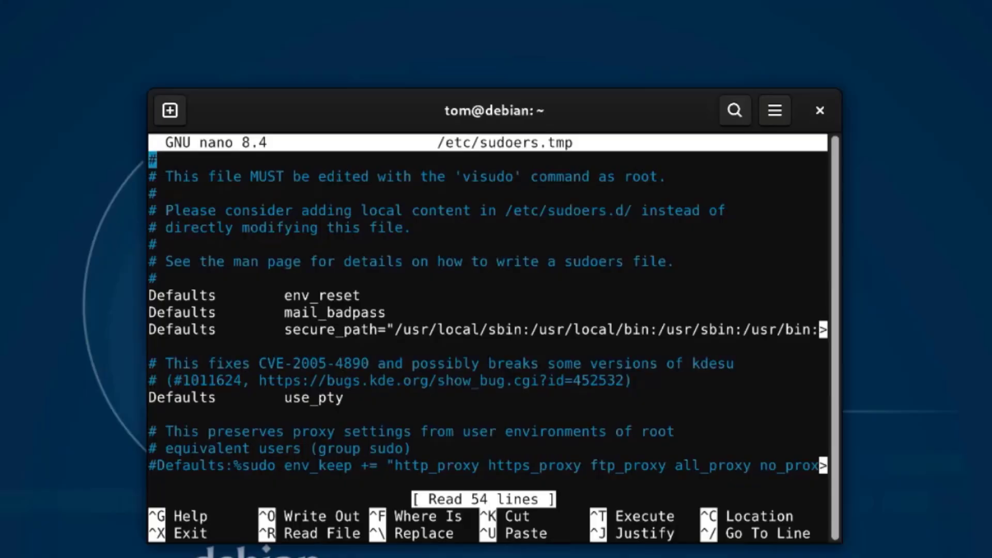
key(Down)
key(Down)
key(Down)
key(Down)
key(Down)
key(Down)
key(Down)
key(Down)
key(Down)
key(Down)
key(Down)
key(Down)
key(Down)
key(Down)
key(Down)
key(Down)
key(Down)
key(Down)
key(Down)
key(Down)
key(Down)
key(Down)
key(Down)
key(Down)
key(Down)
key(Down)
key(Down)
key(Down)
key(Down)
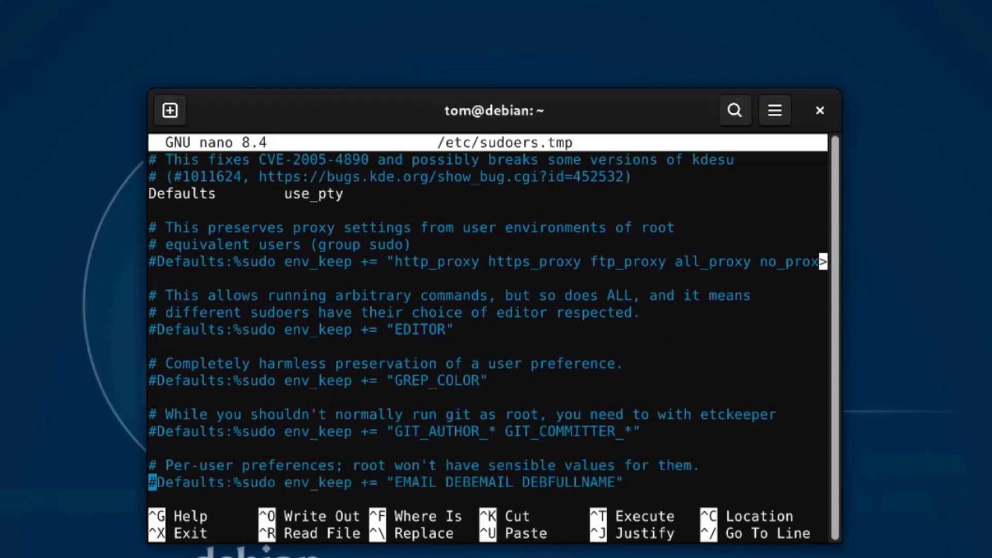
key(Down)
key(Down)
key(Down)
key(Down)
key(Down)
key(Down)
key(Down)
key(Down)
key(Down)
key(Down)
key(Down)
key(Down)
key(Down)
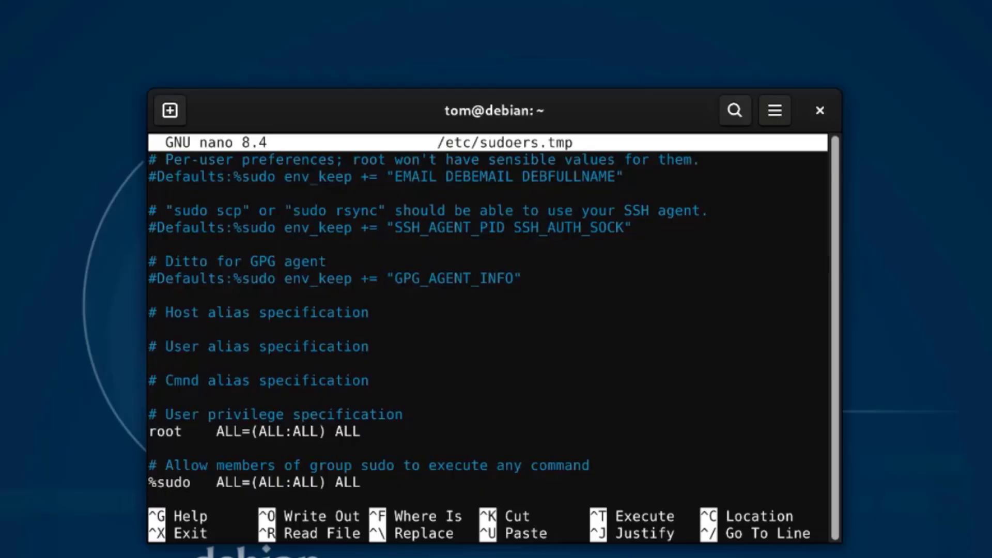
key(Up)
key(Up)
key(Up)
key(Up)
key(Down)
Copy the root ALL=(ALL:ALL) ALL line and paste it onto a new line below.
drag(227, 445, 148, 426)
right_click(174, 428)
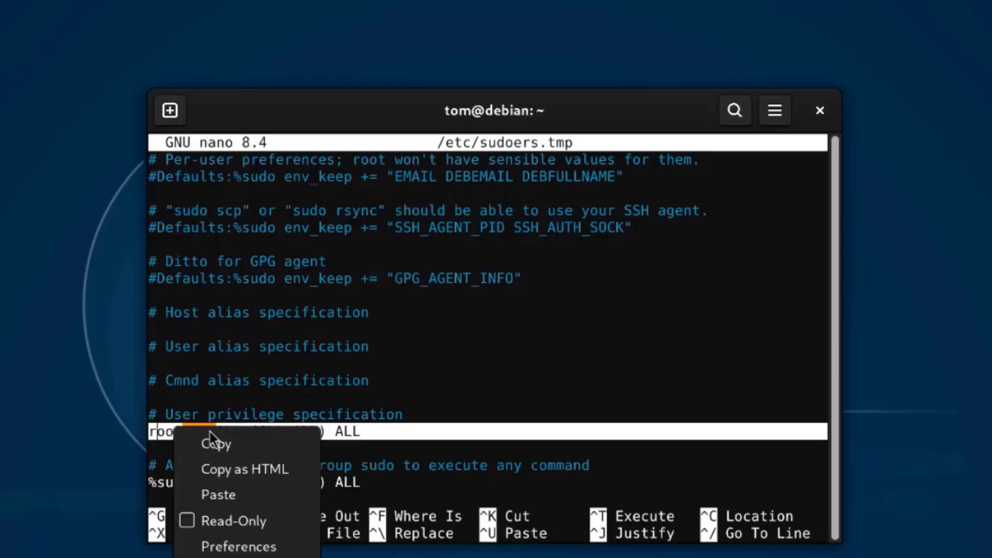
click(217, 443)
click(385, 425)
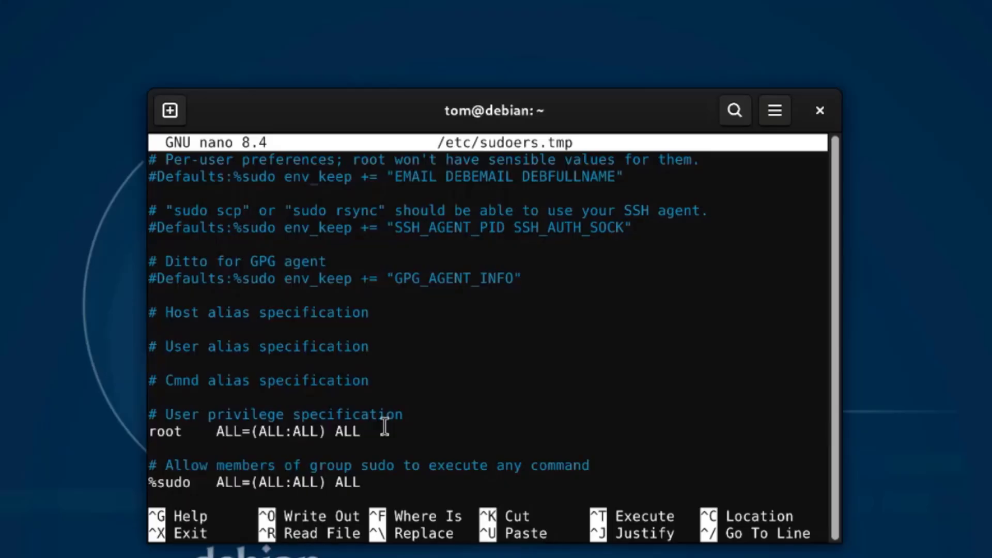
key(End)
key(Return)
right_click(166, 445)
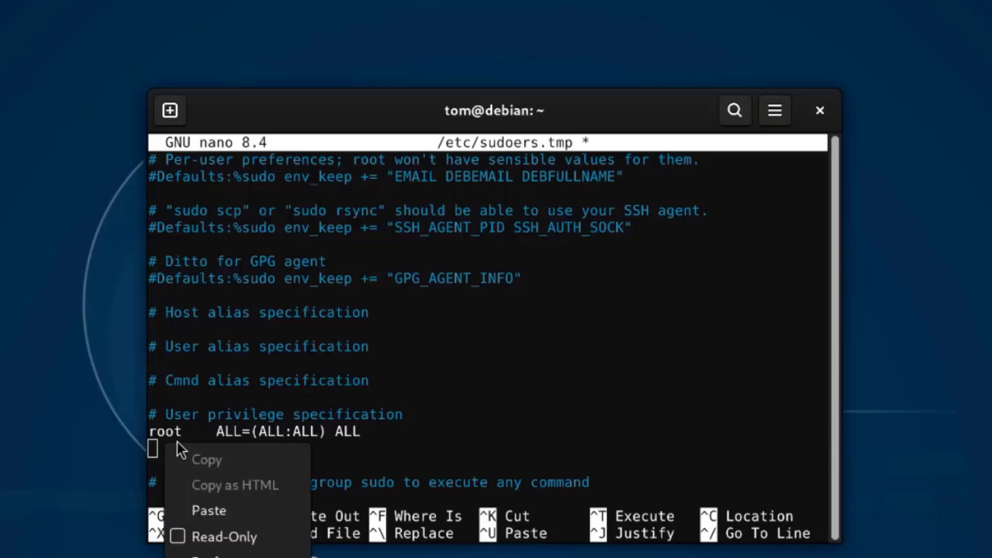
click(221, 514)
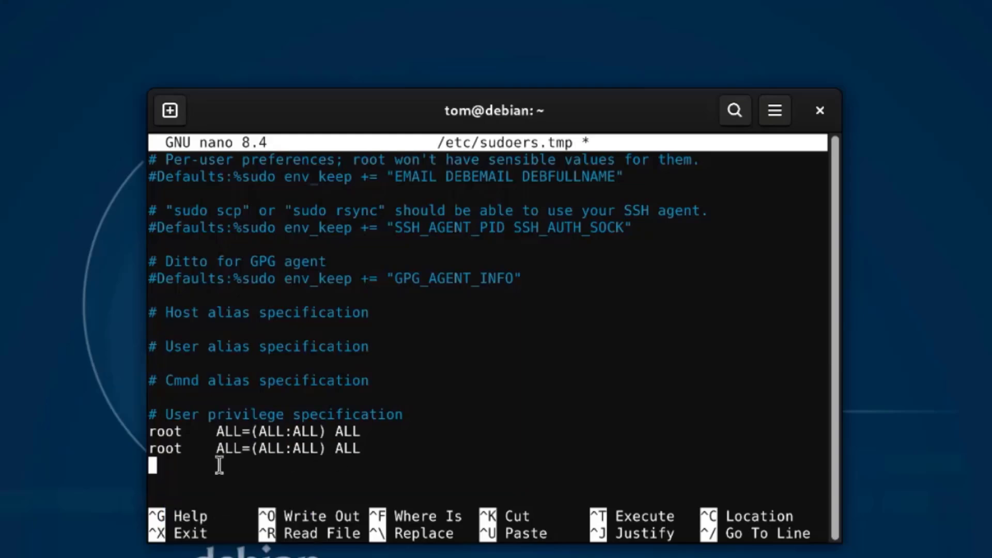
Replace root with the regular username on the copied line and write /etc/sudoers.tmp.
double_click(148, 448)
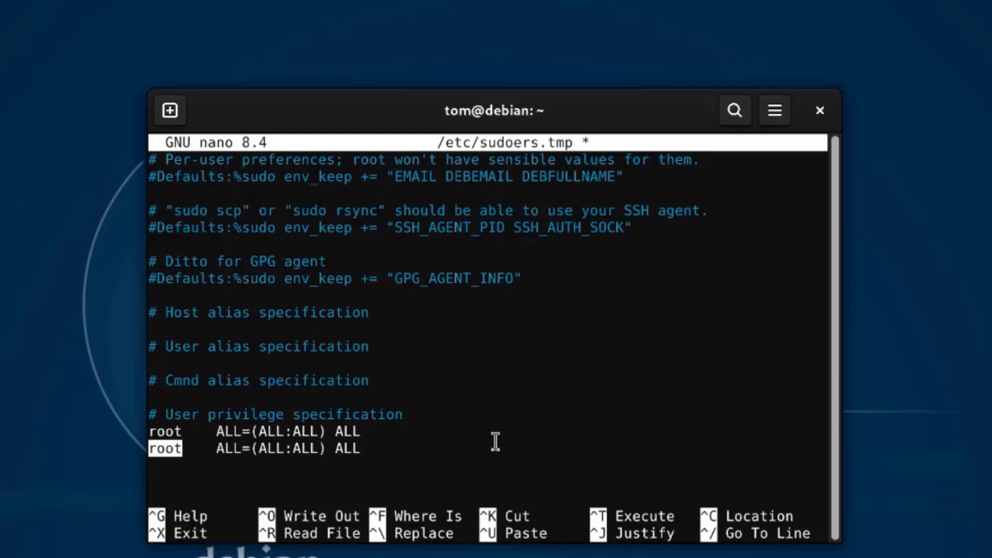
key(Right)
key(Right)
key(Right)
key(Right)
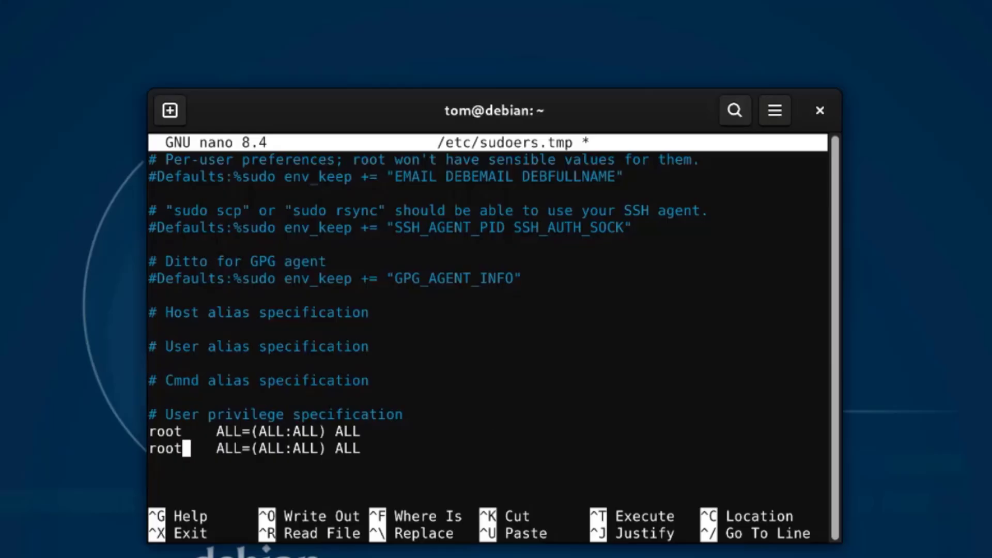
key(BackSpace)
key(BackSpace)
key(BackSpace)
key(BackSpace)
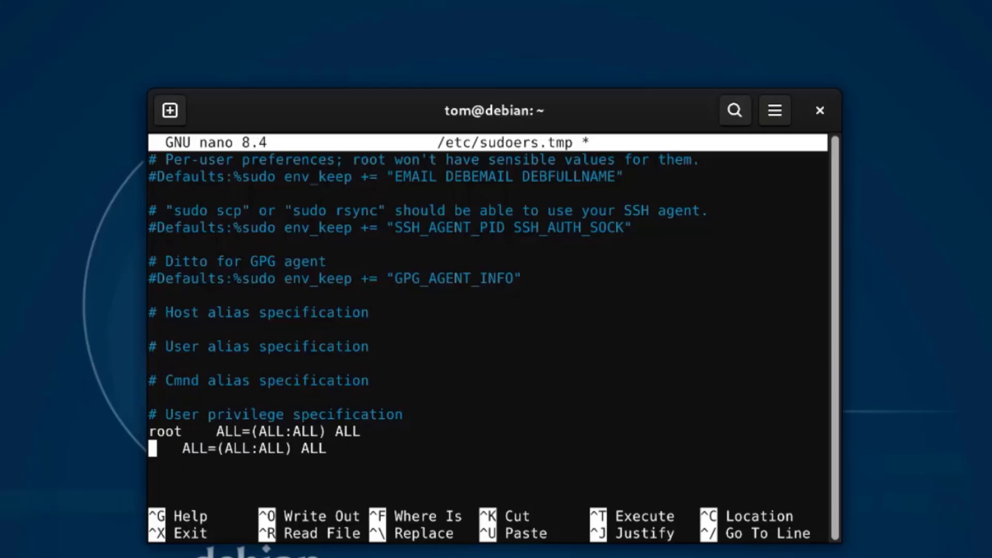
text(tom)
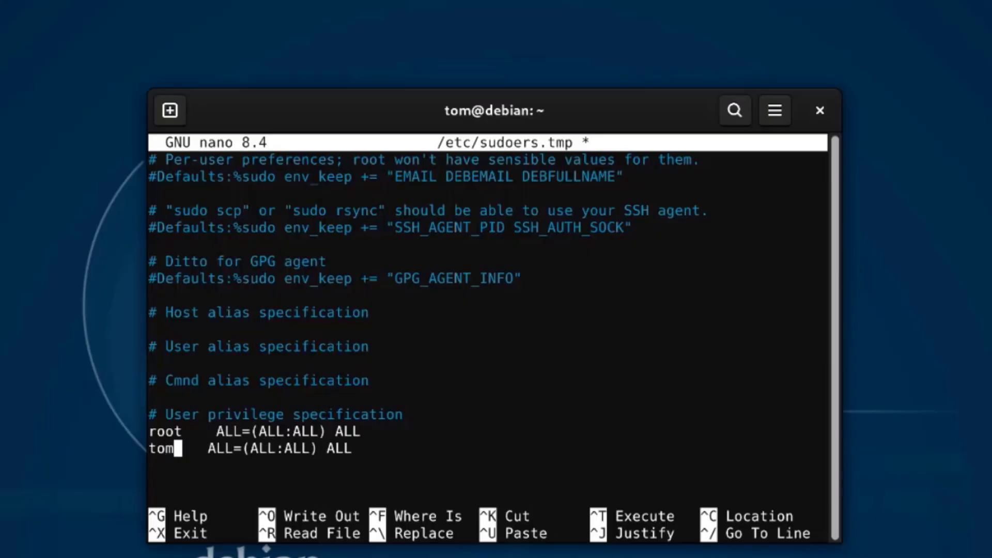
key(ctrl+s)
key(Down)
key(ctrl+o)
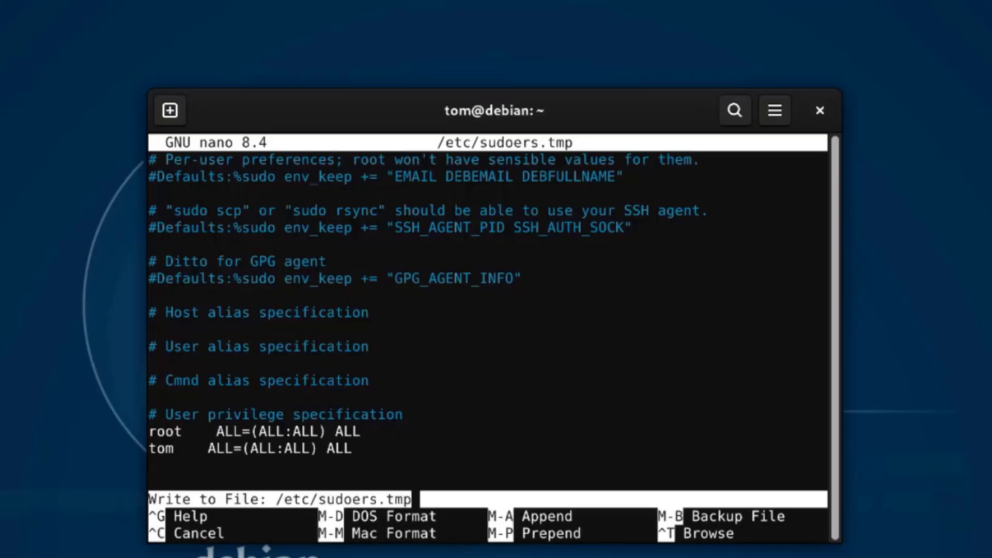
key(Return)
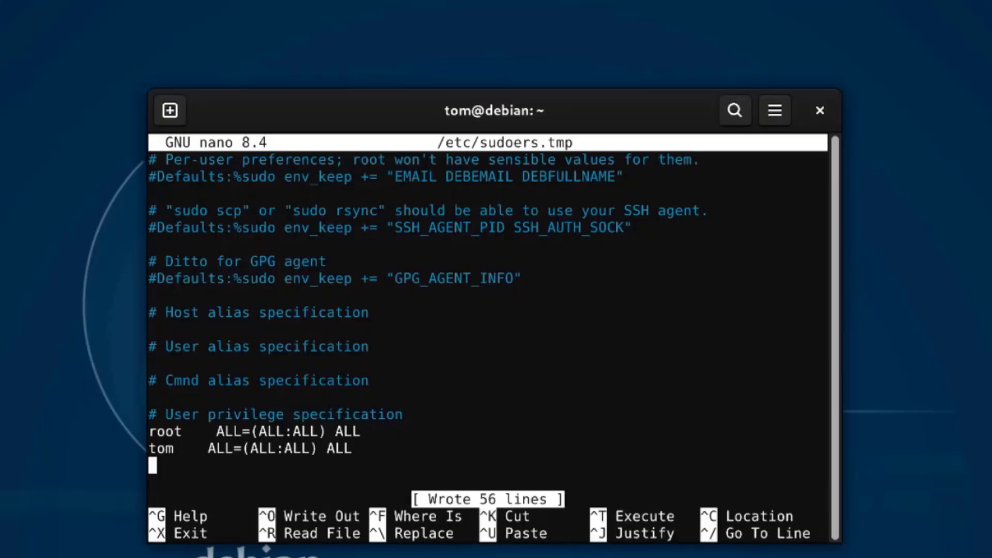
Exit nano and leave the root shell.
key(ctrl+x)
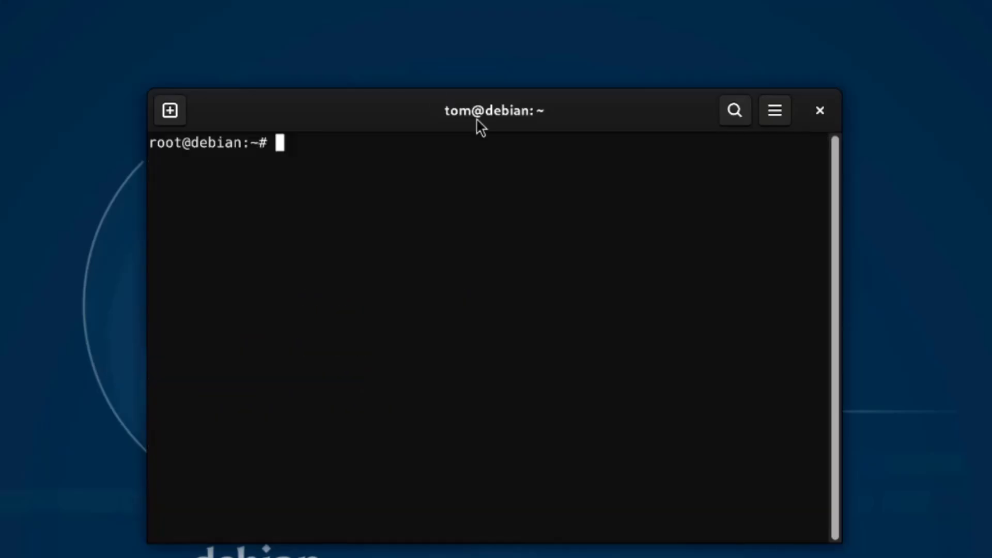
text(exit)
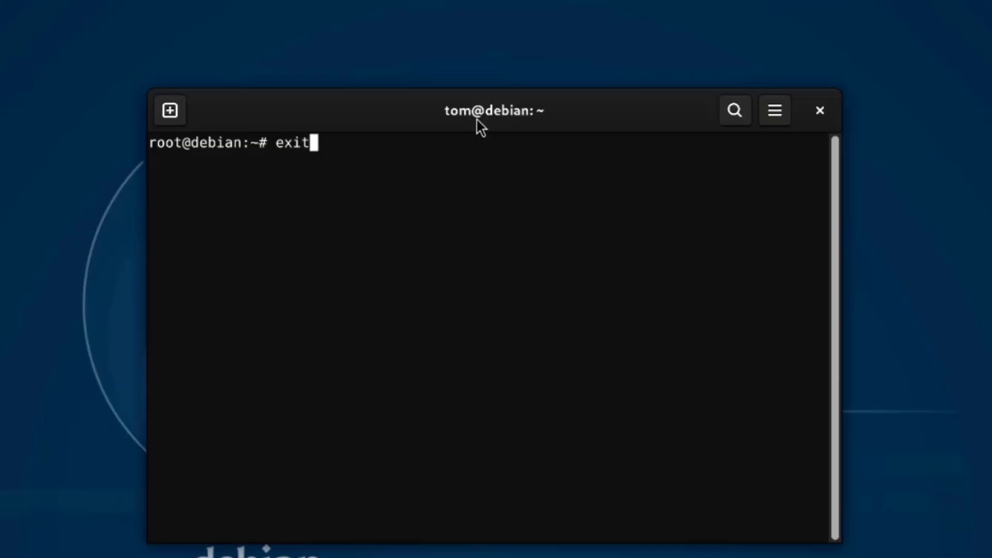
key(Return)
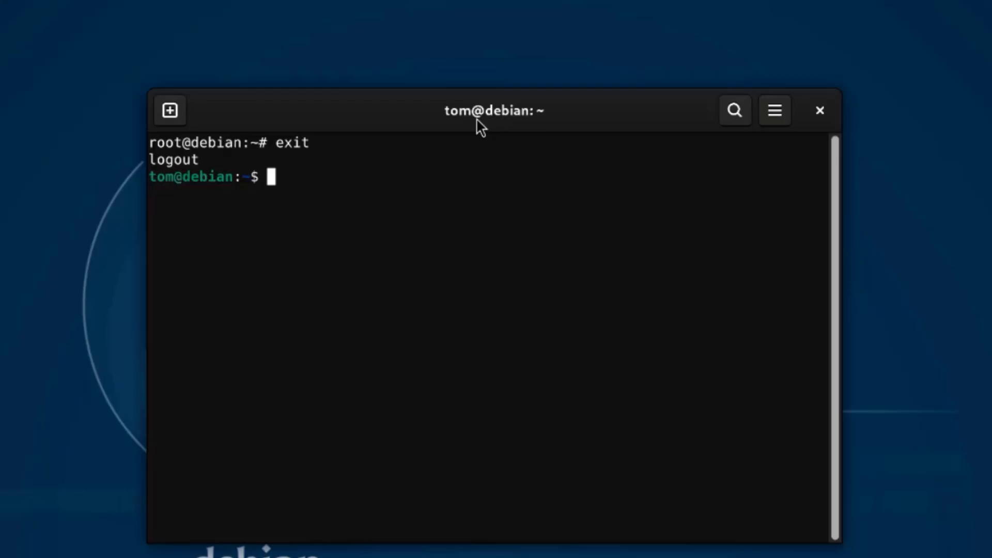
Install VLC with sudo apt install vlc, accepting the 57 packages.
text(sudo apt install vlc)
key(Return)
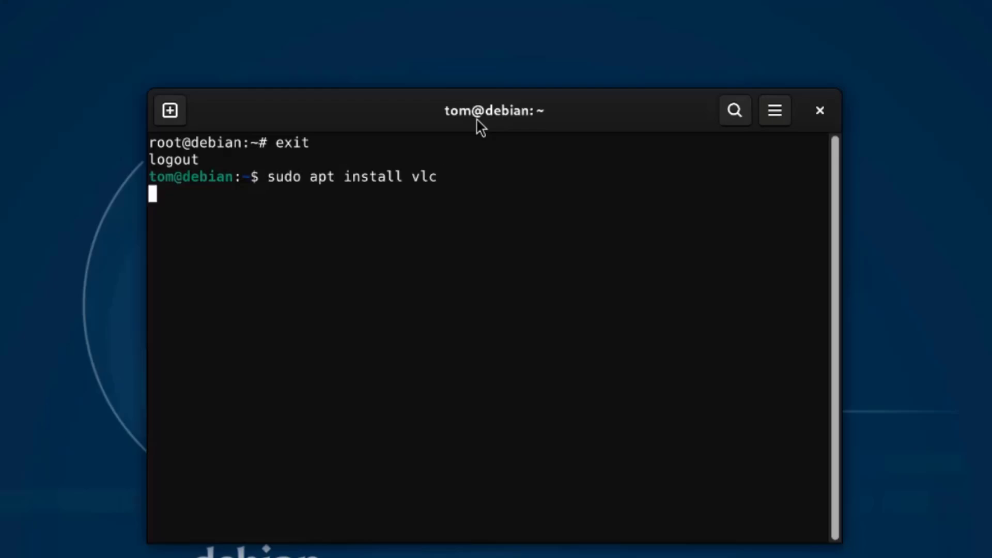
key(Return)
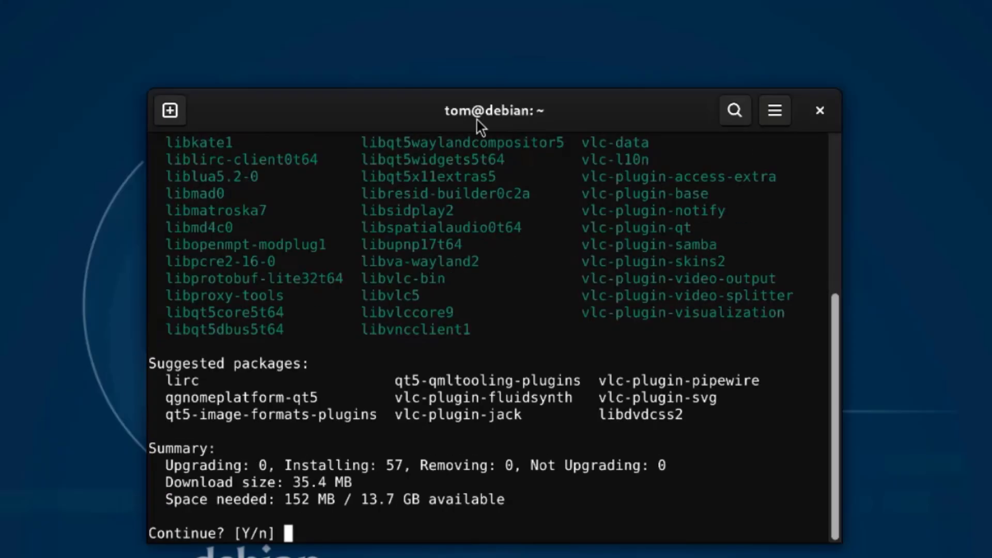
text(y)
key(Return)
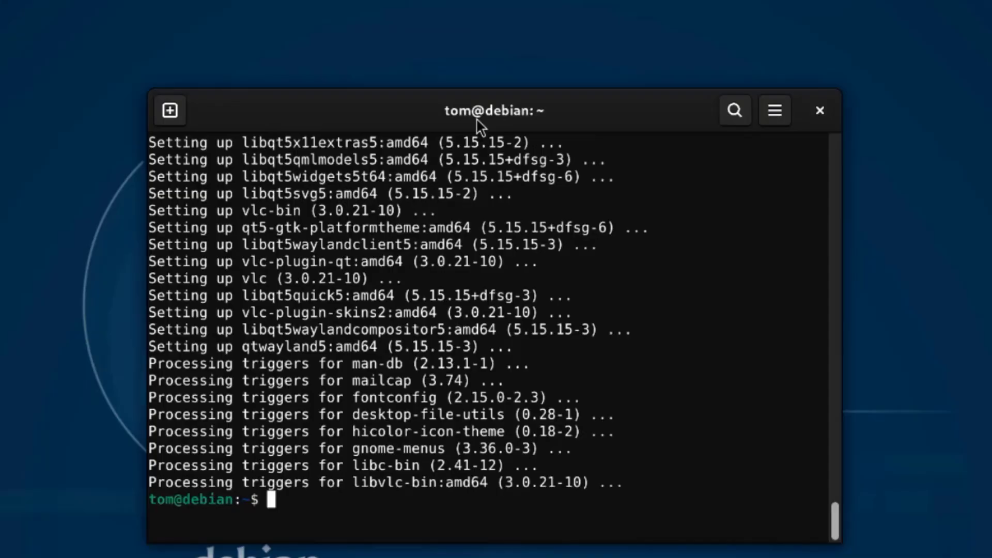
Launch vlc, accept its privacy and network policy, then close VLC and Terminal.
text(vlc)
key(Return)
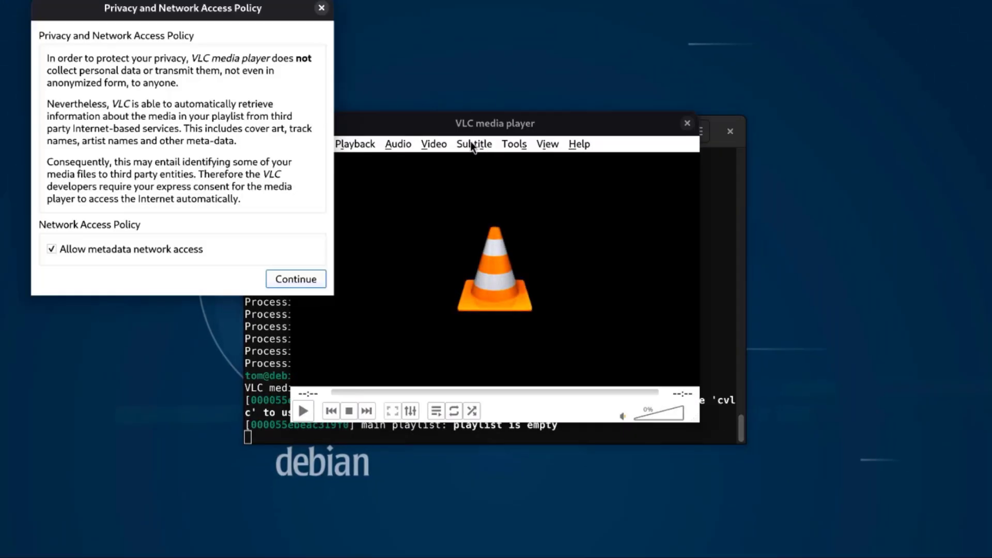
click(305, 281)
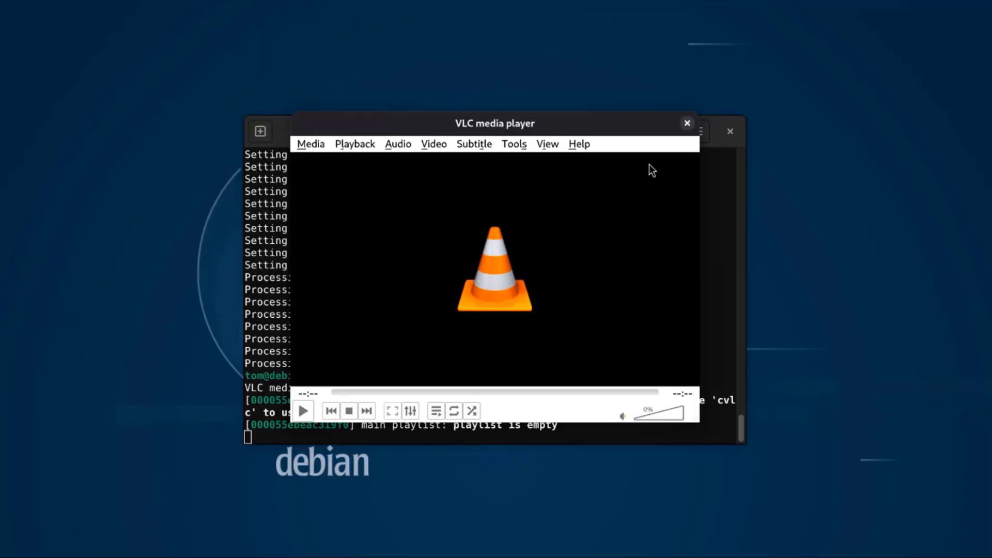
click(688, 123)
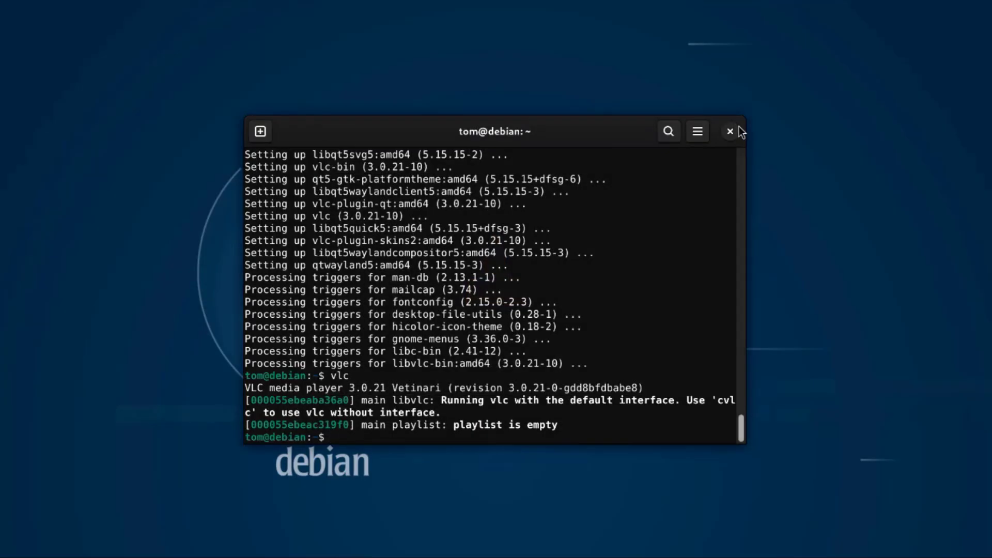
click(730, 131)
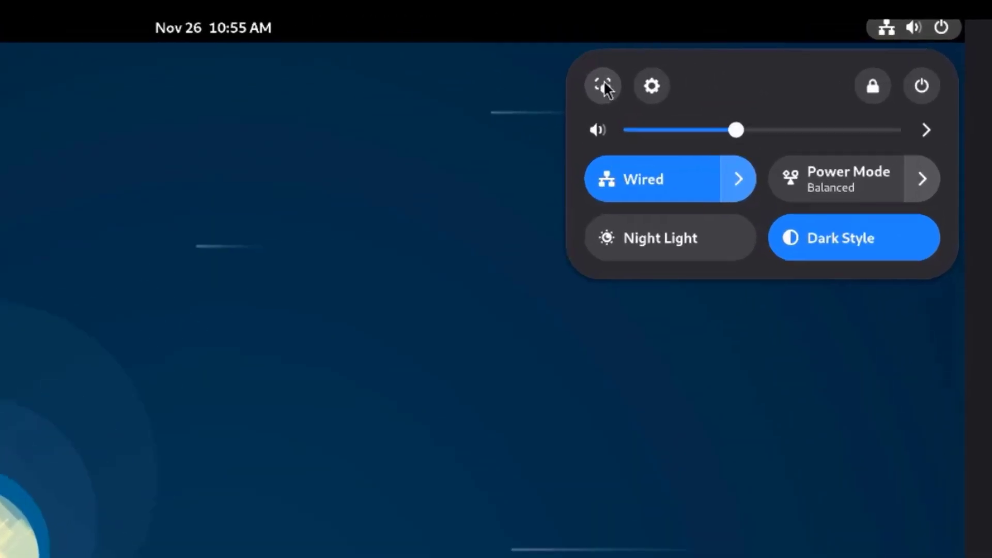
Record a short full-screen screencast with the GNOME screenshot tool, then stop it.
click(603, 86)
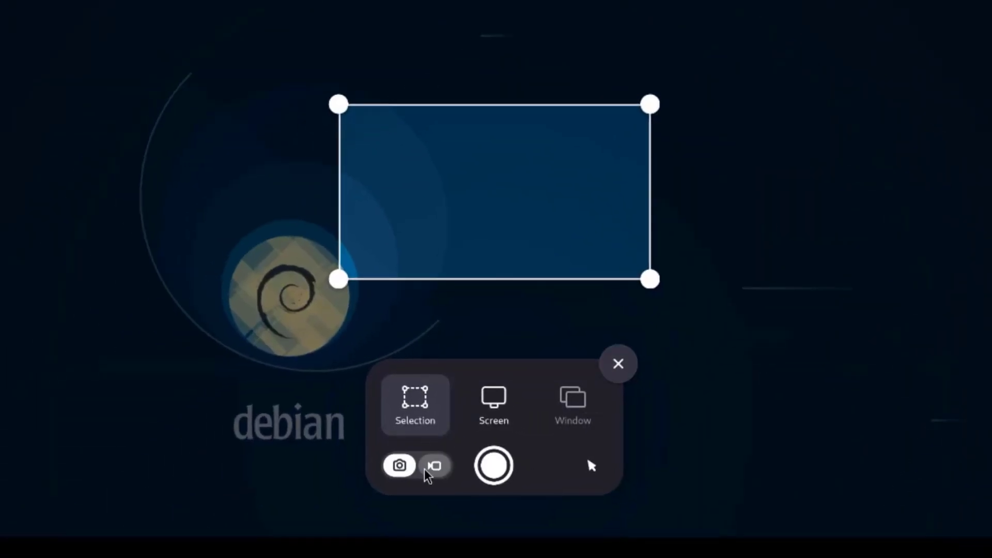
click(427, 470)
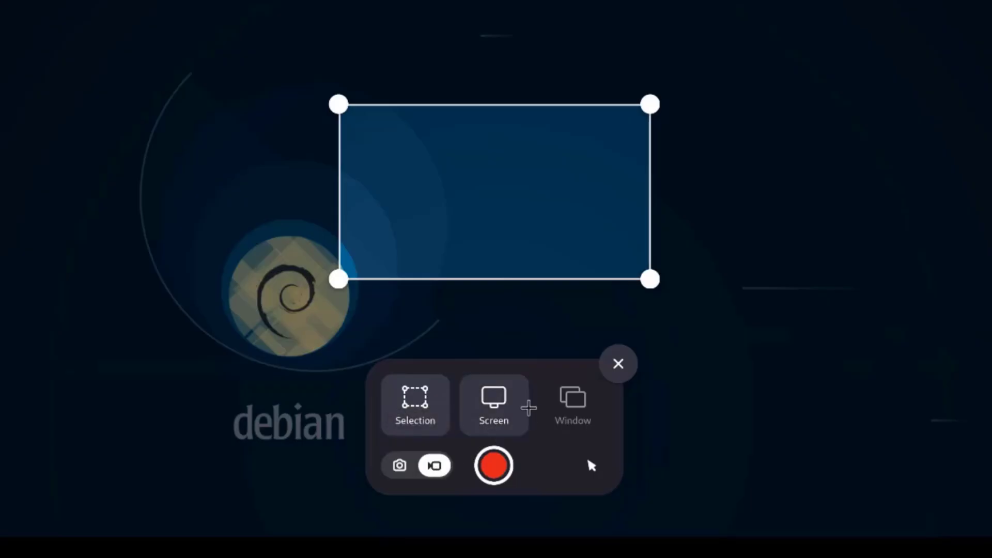
click(516, 408)
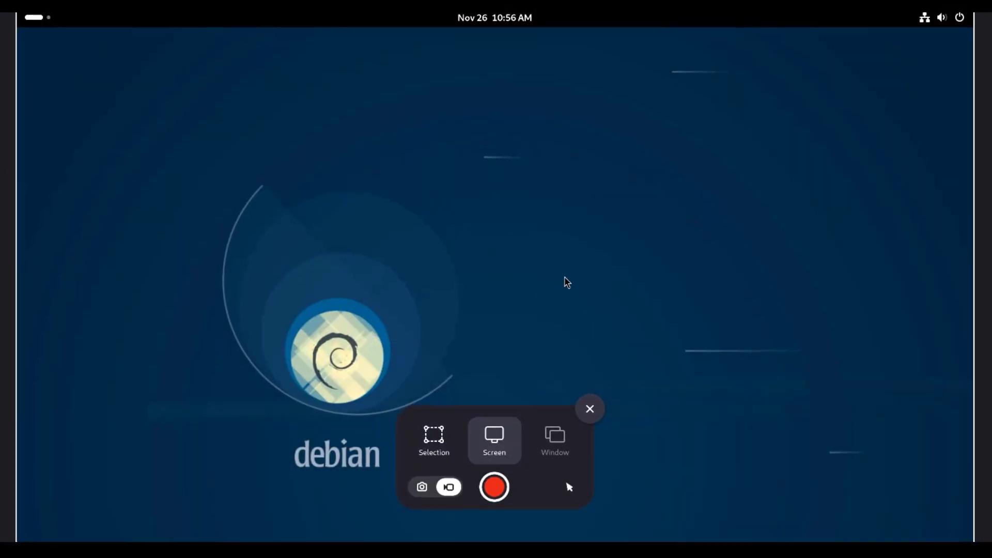
click(496, 486)
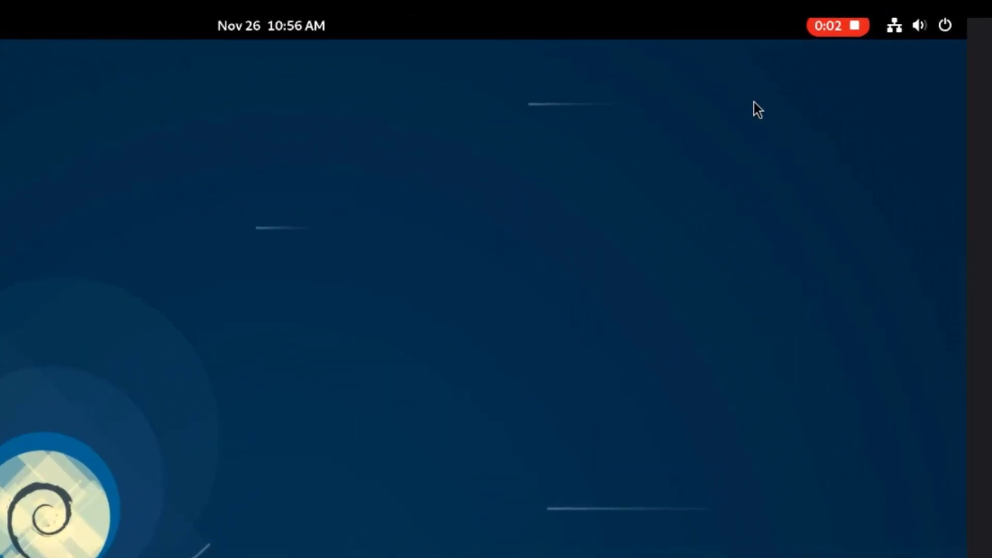
click(837, 26)
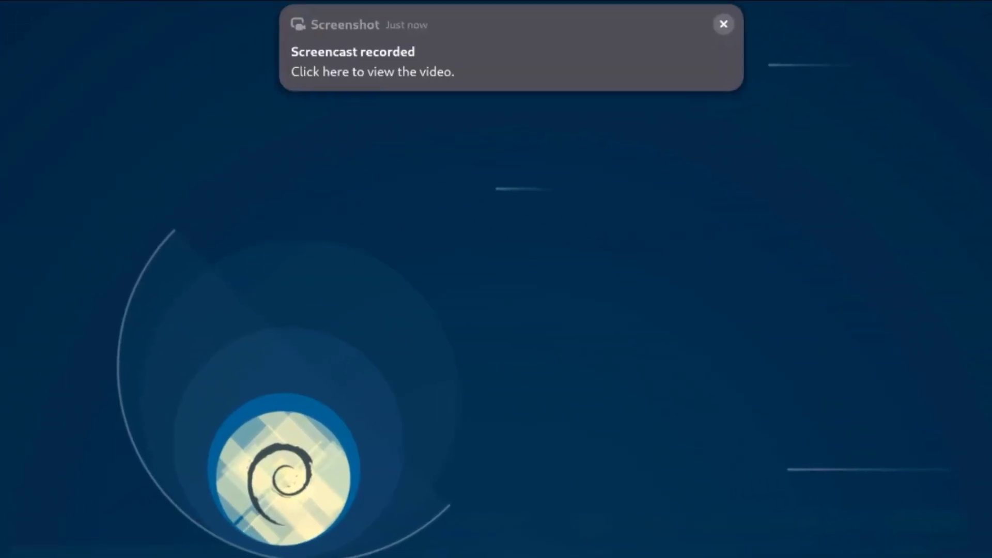
Check in Files that the 56.1 kB recording landed in Videos/Screencasts, then close Files.
mouse_move(708, 51)
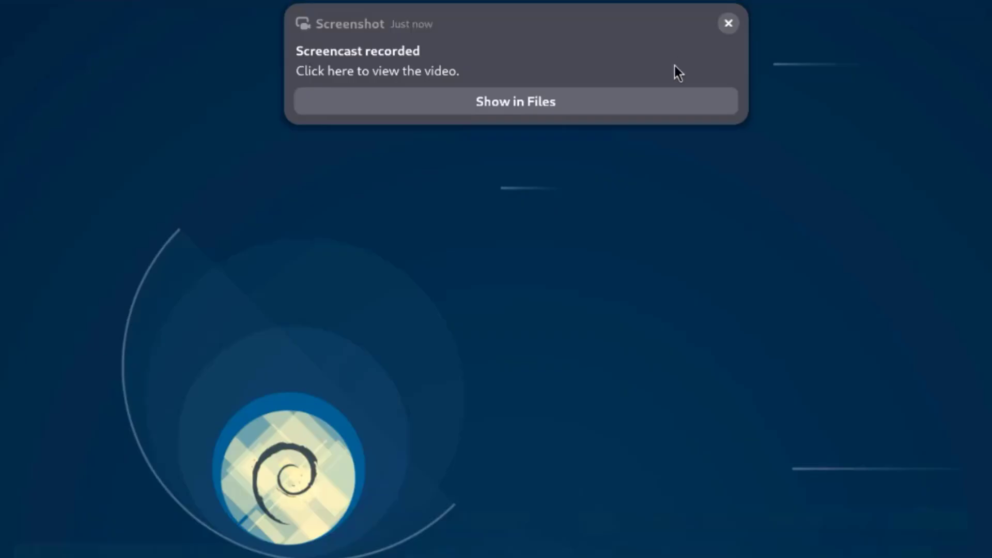
click(572, 98)
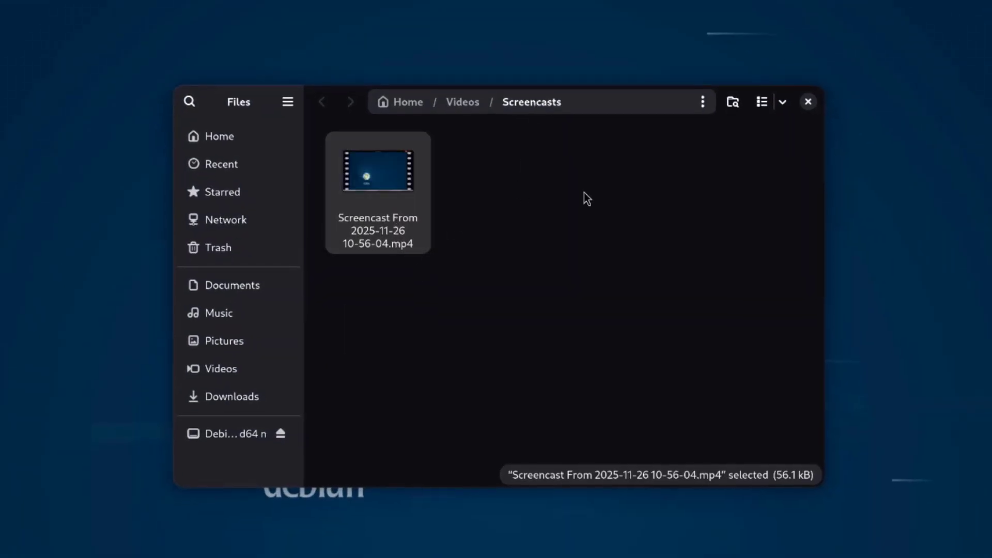
click(808, 102)
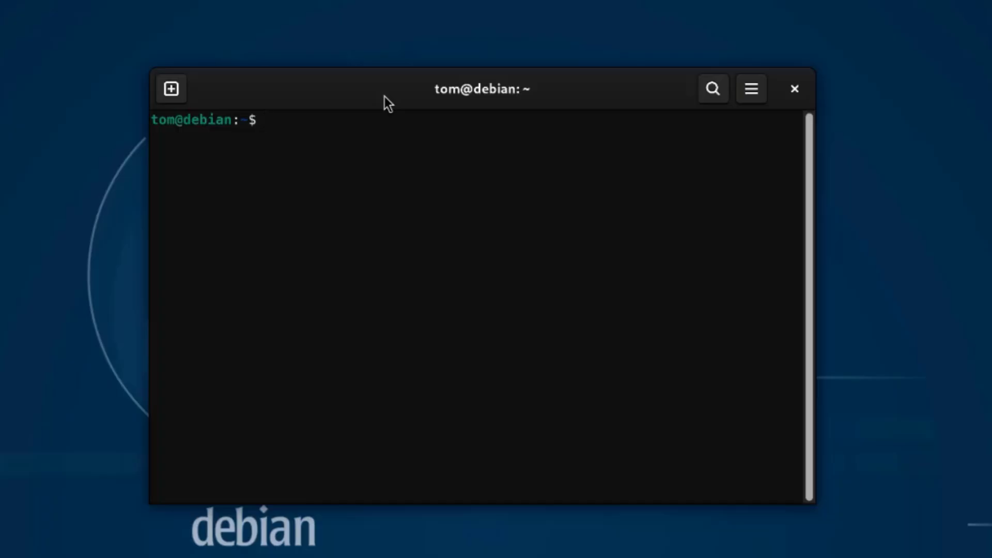
Run 'sudo apt update' in Terminal, supplying the account password for sudo.
text(sudo apt update)
key(Return)
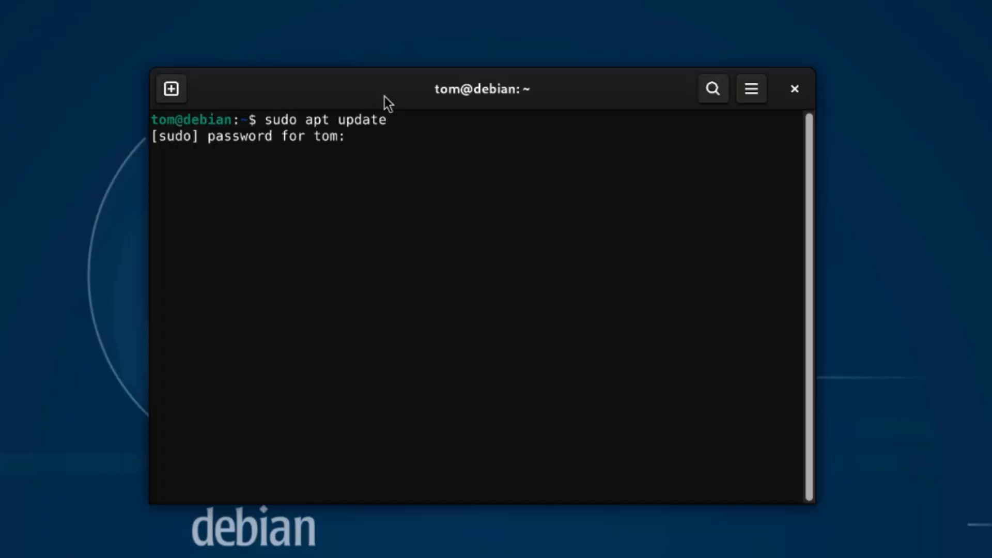
key(Return)
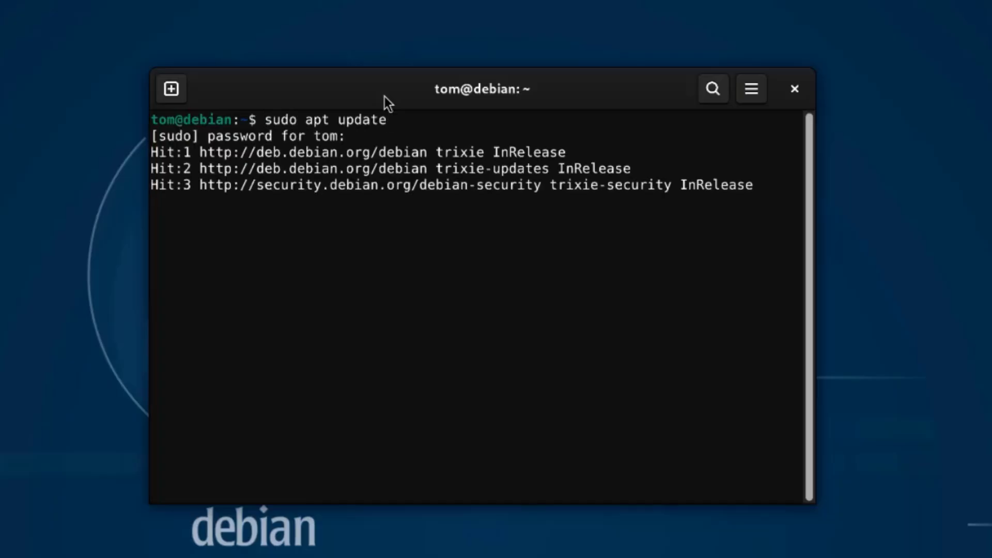